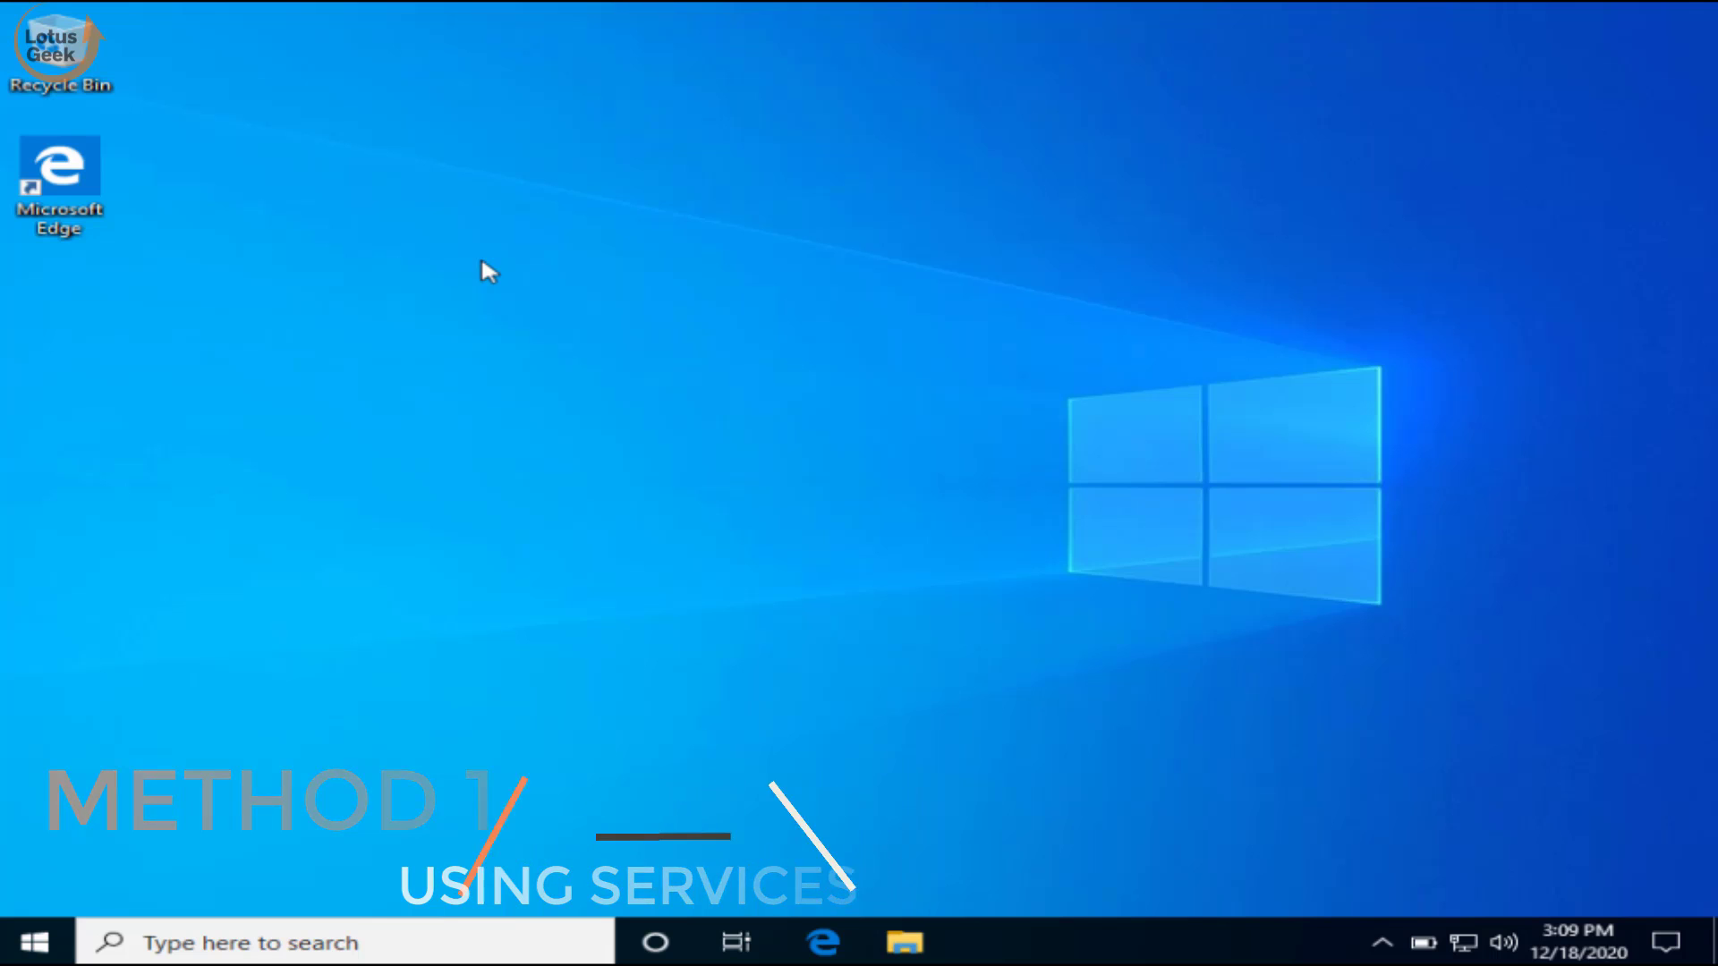
Step: Launch the Services console by running services.msc from the Run box
{"action": "key", "text": "super+r"}
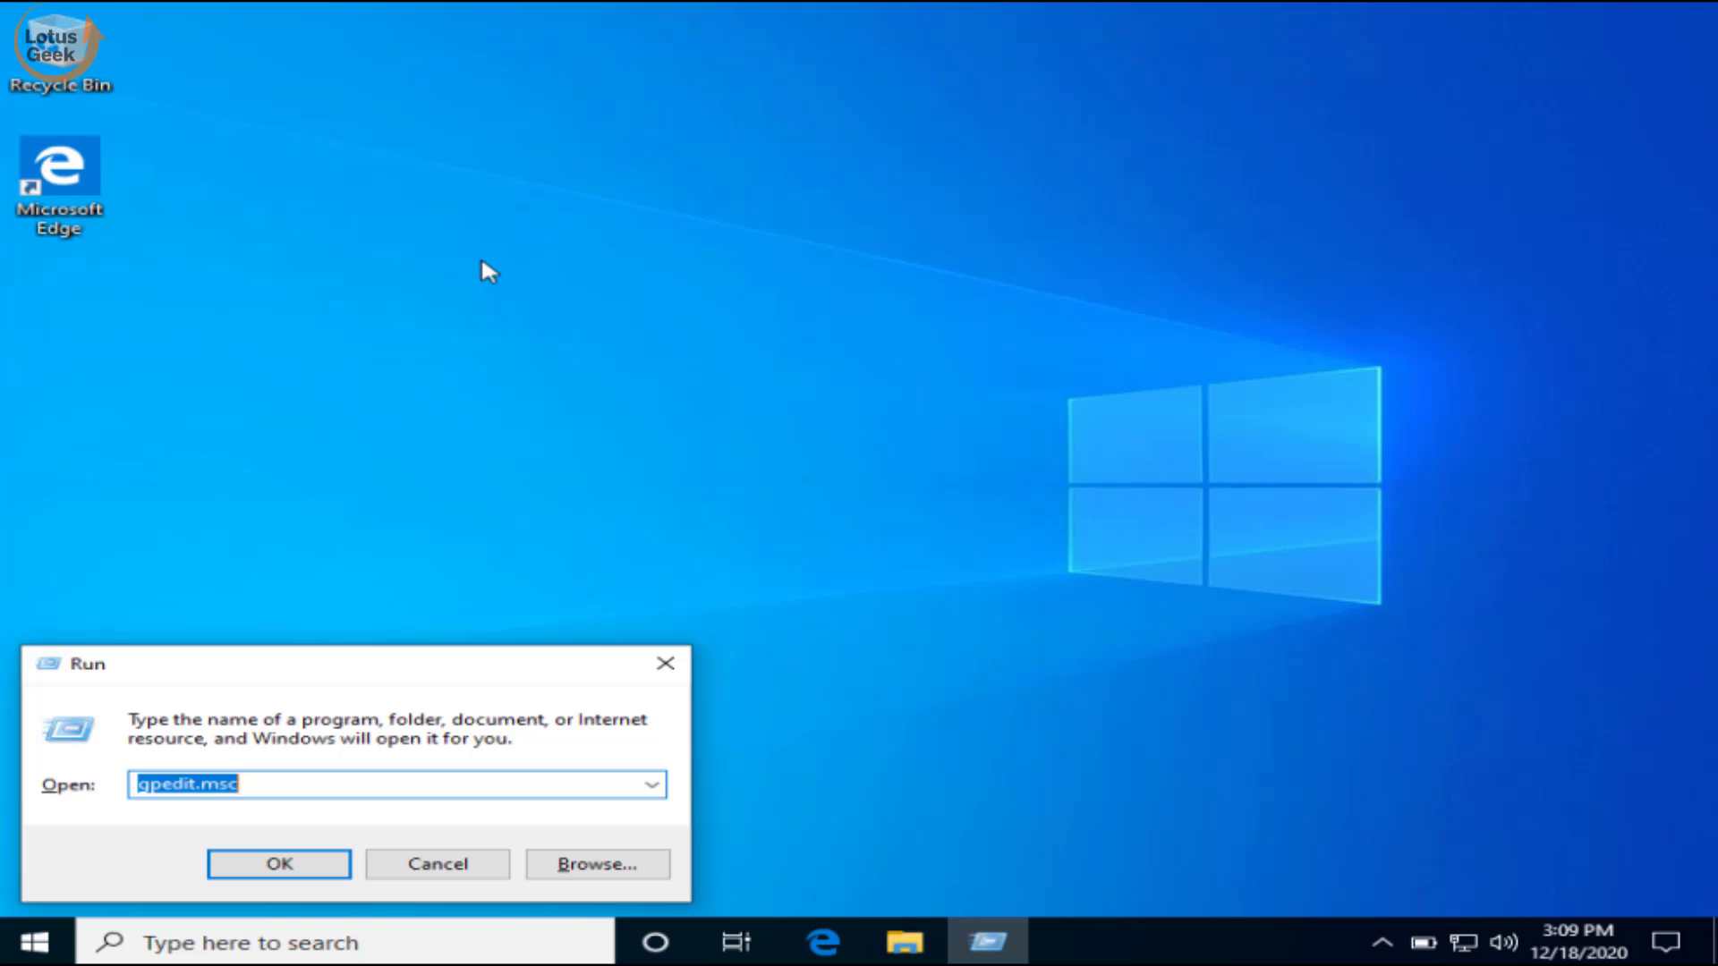
{"action": "key", "text": "BackSpace"}
{"action": "type", "text": "ser"}
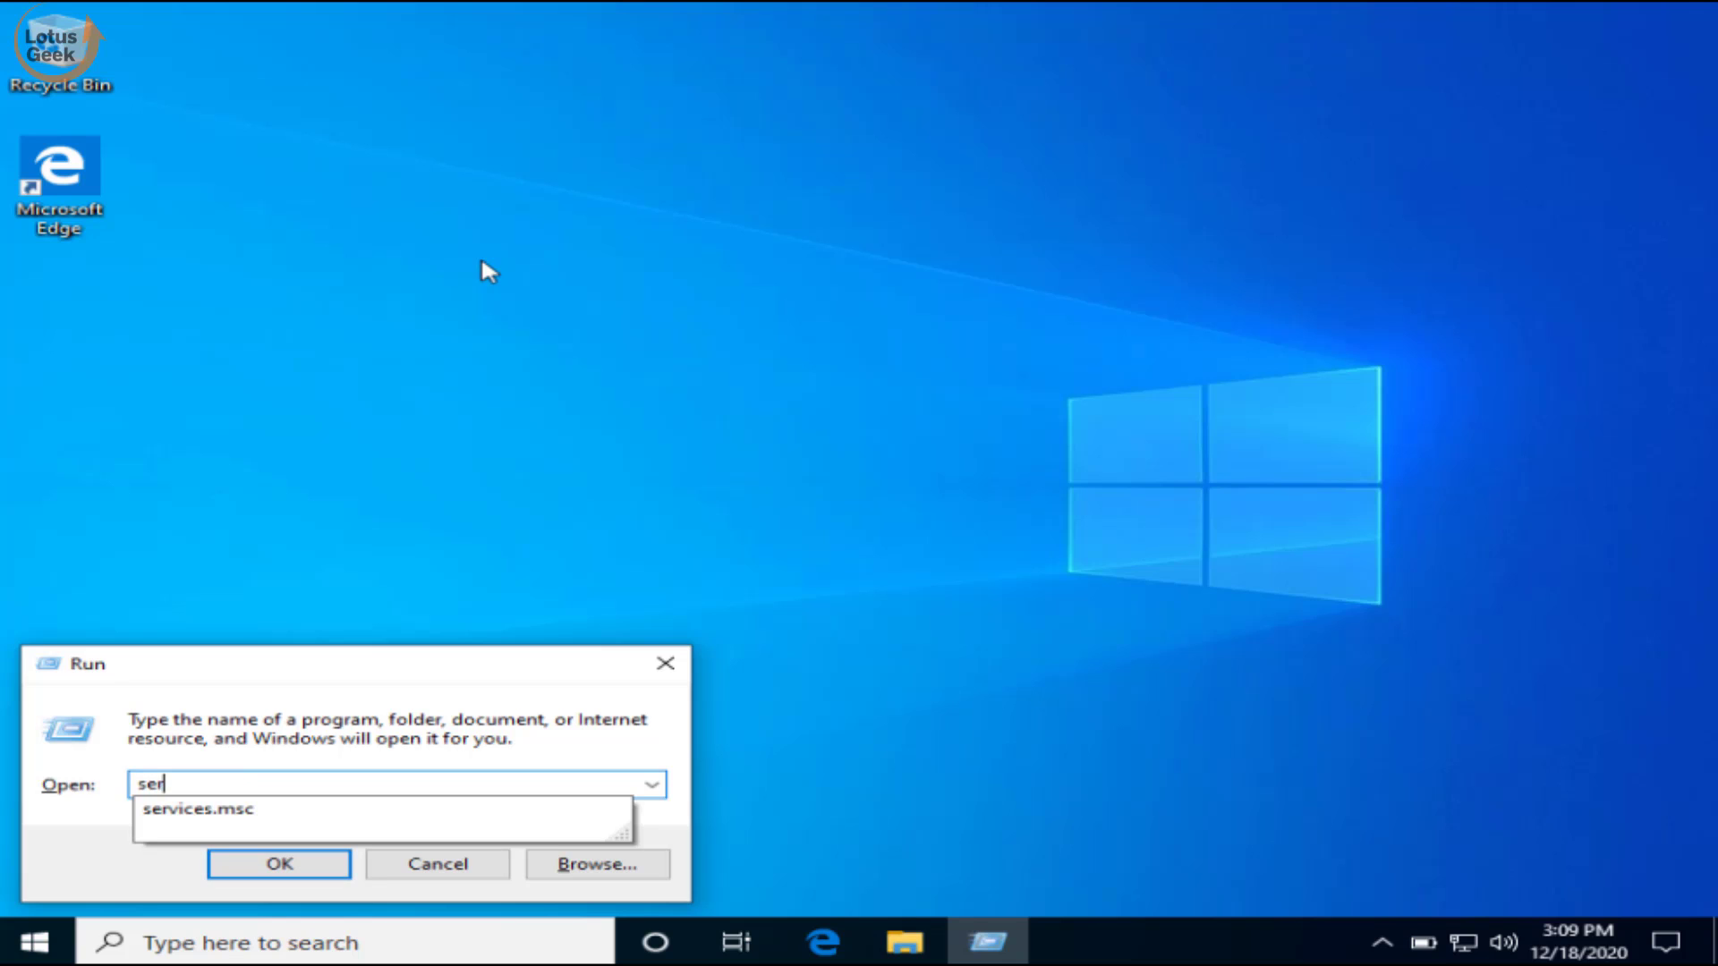
{"action": "key", "text": "Down"}
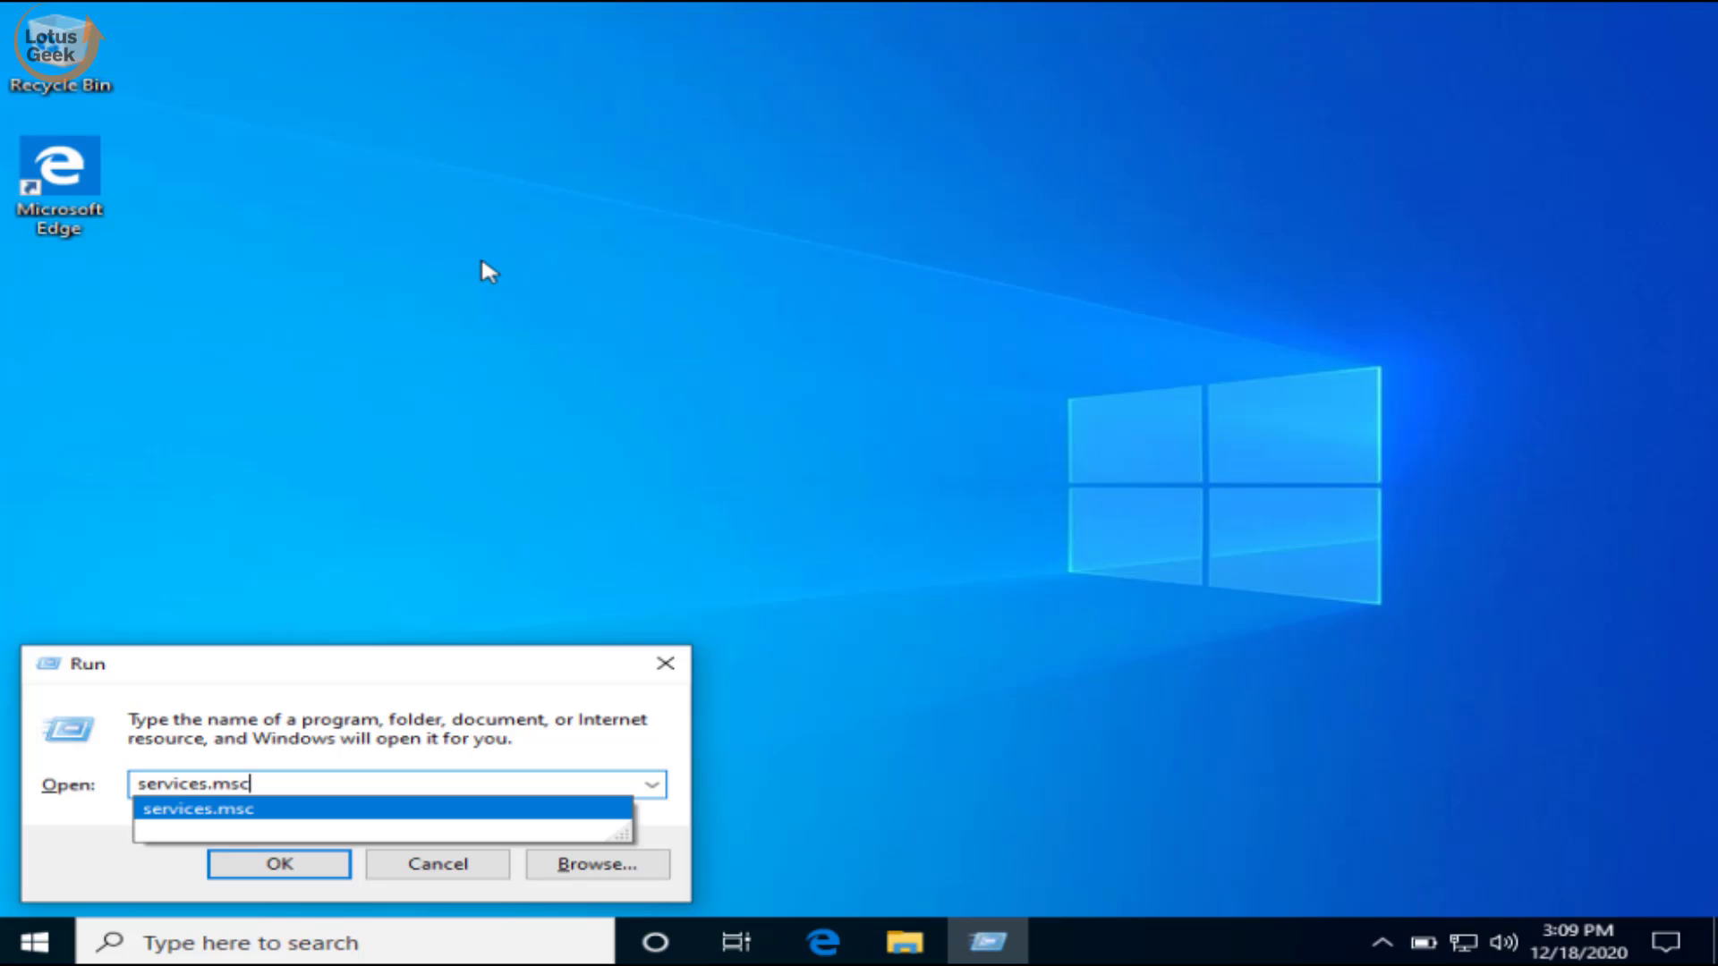
{"action": "key", "text": "Return"}
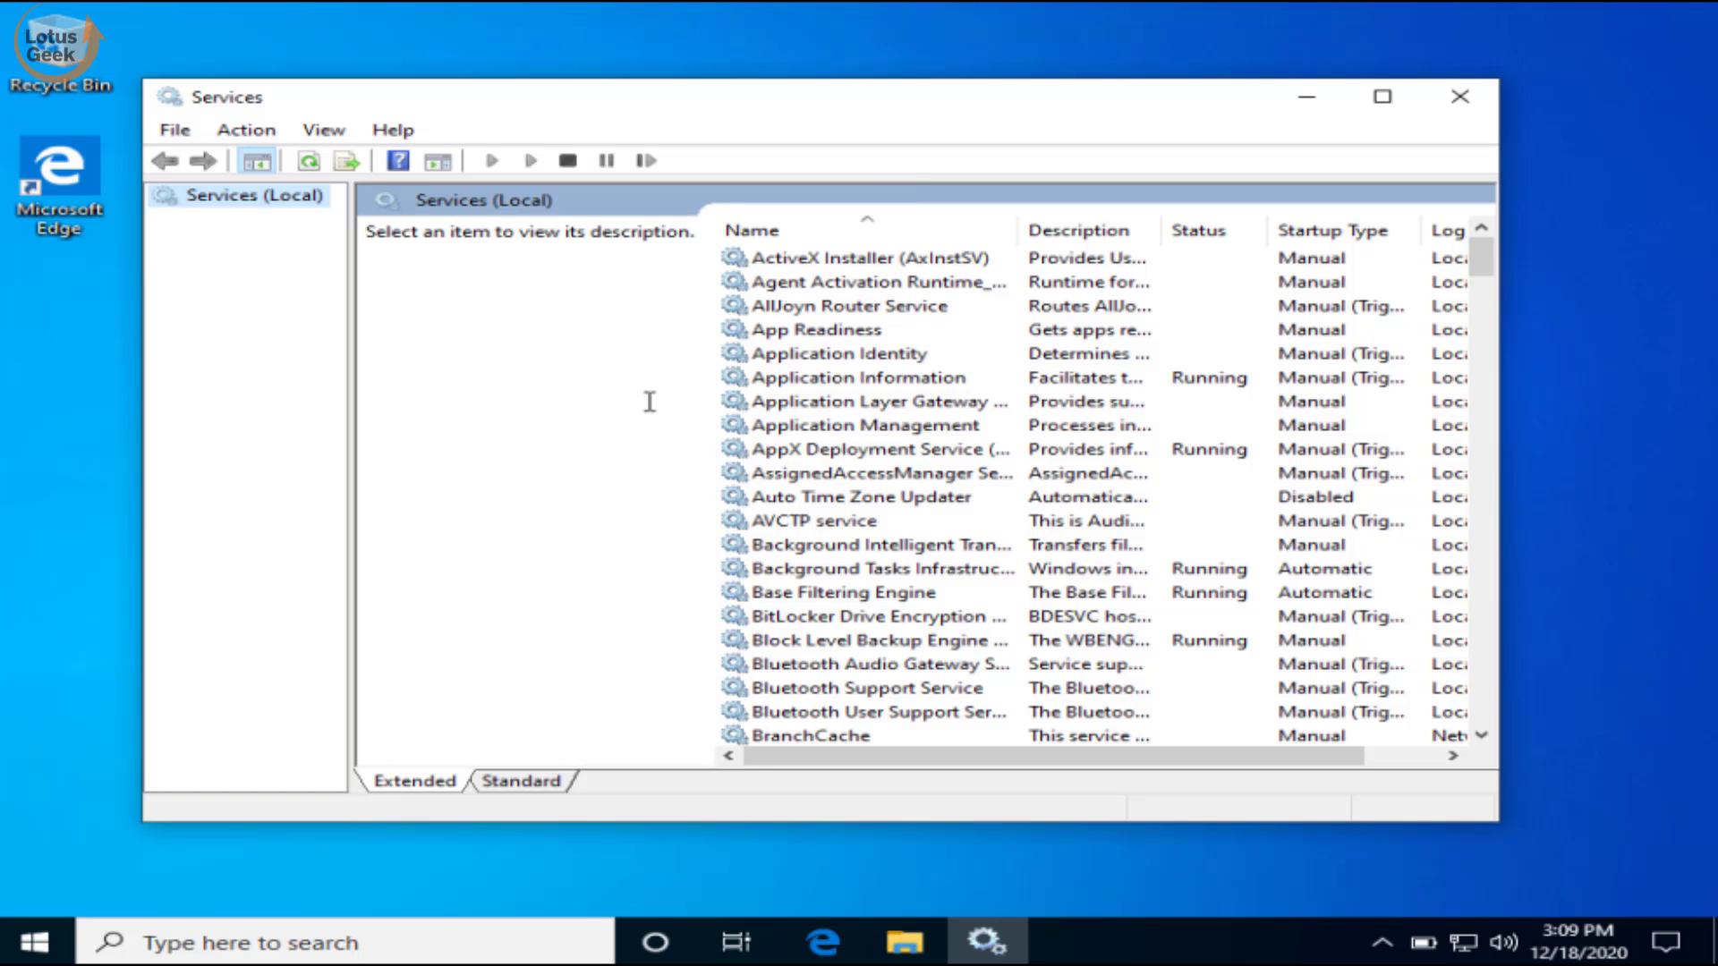
Step: Select the Credential Manager service in the services list to show its description
{"action": "left_click", "coordinate": [740, 474]}
{"action": "key", "text": "c"}
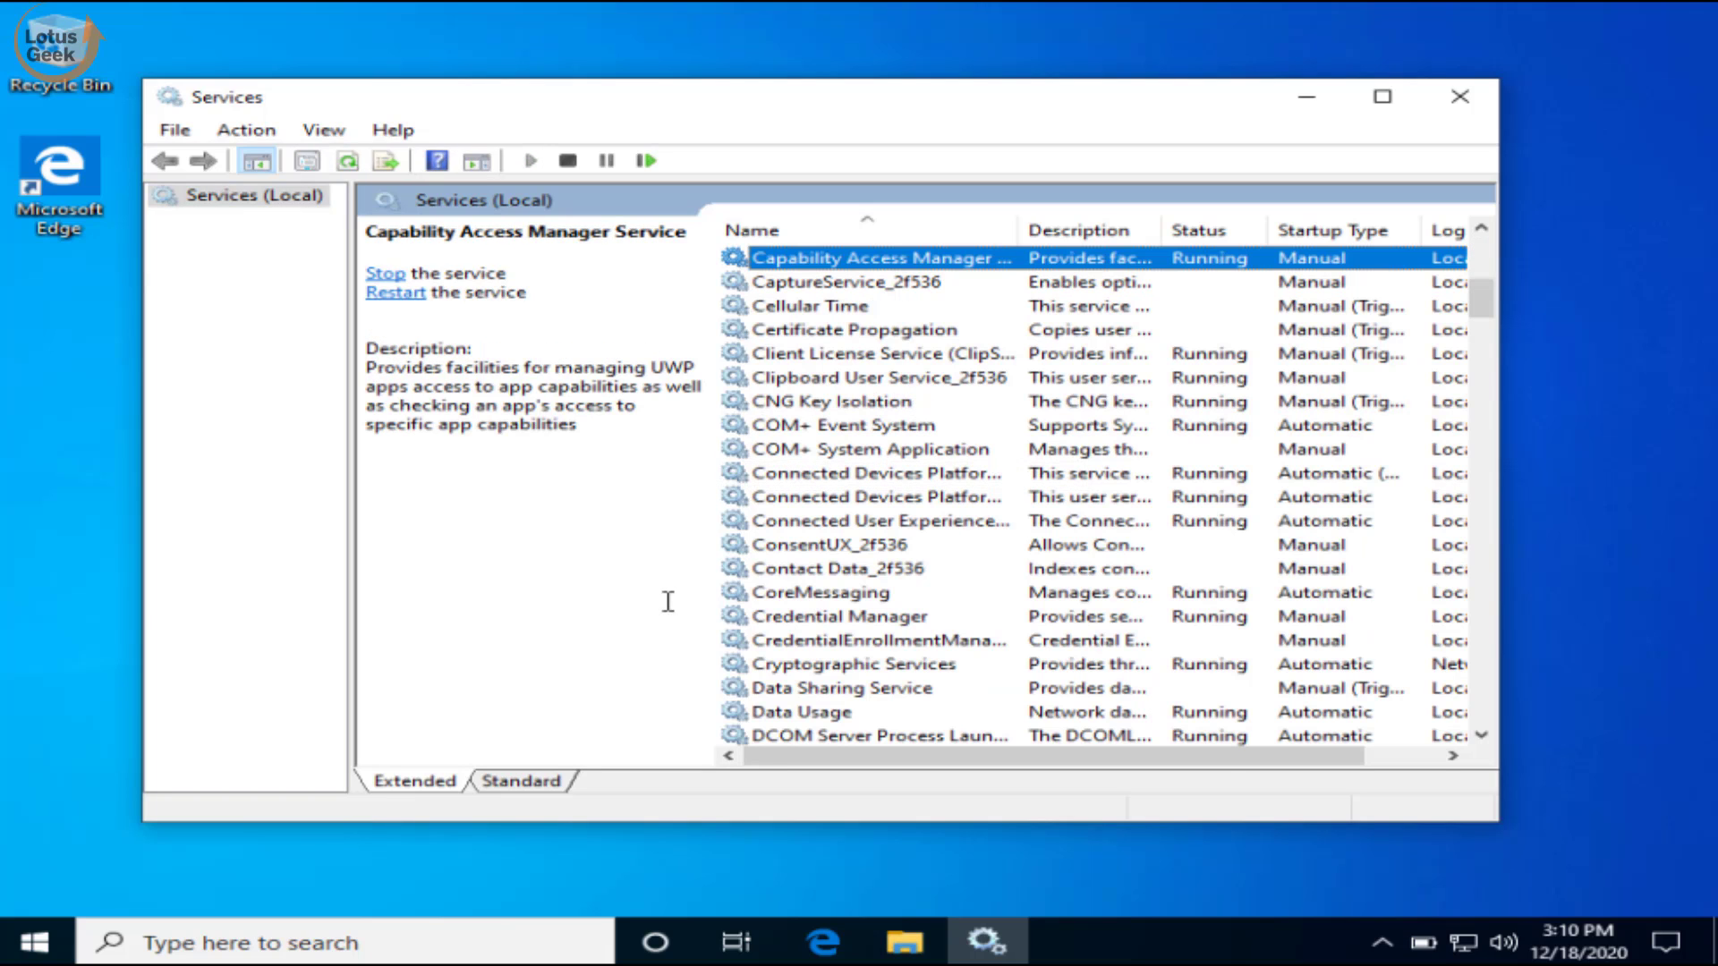
{"action": "left_click", "coordinate": [864, 622]}
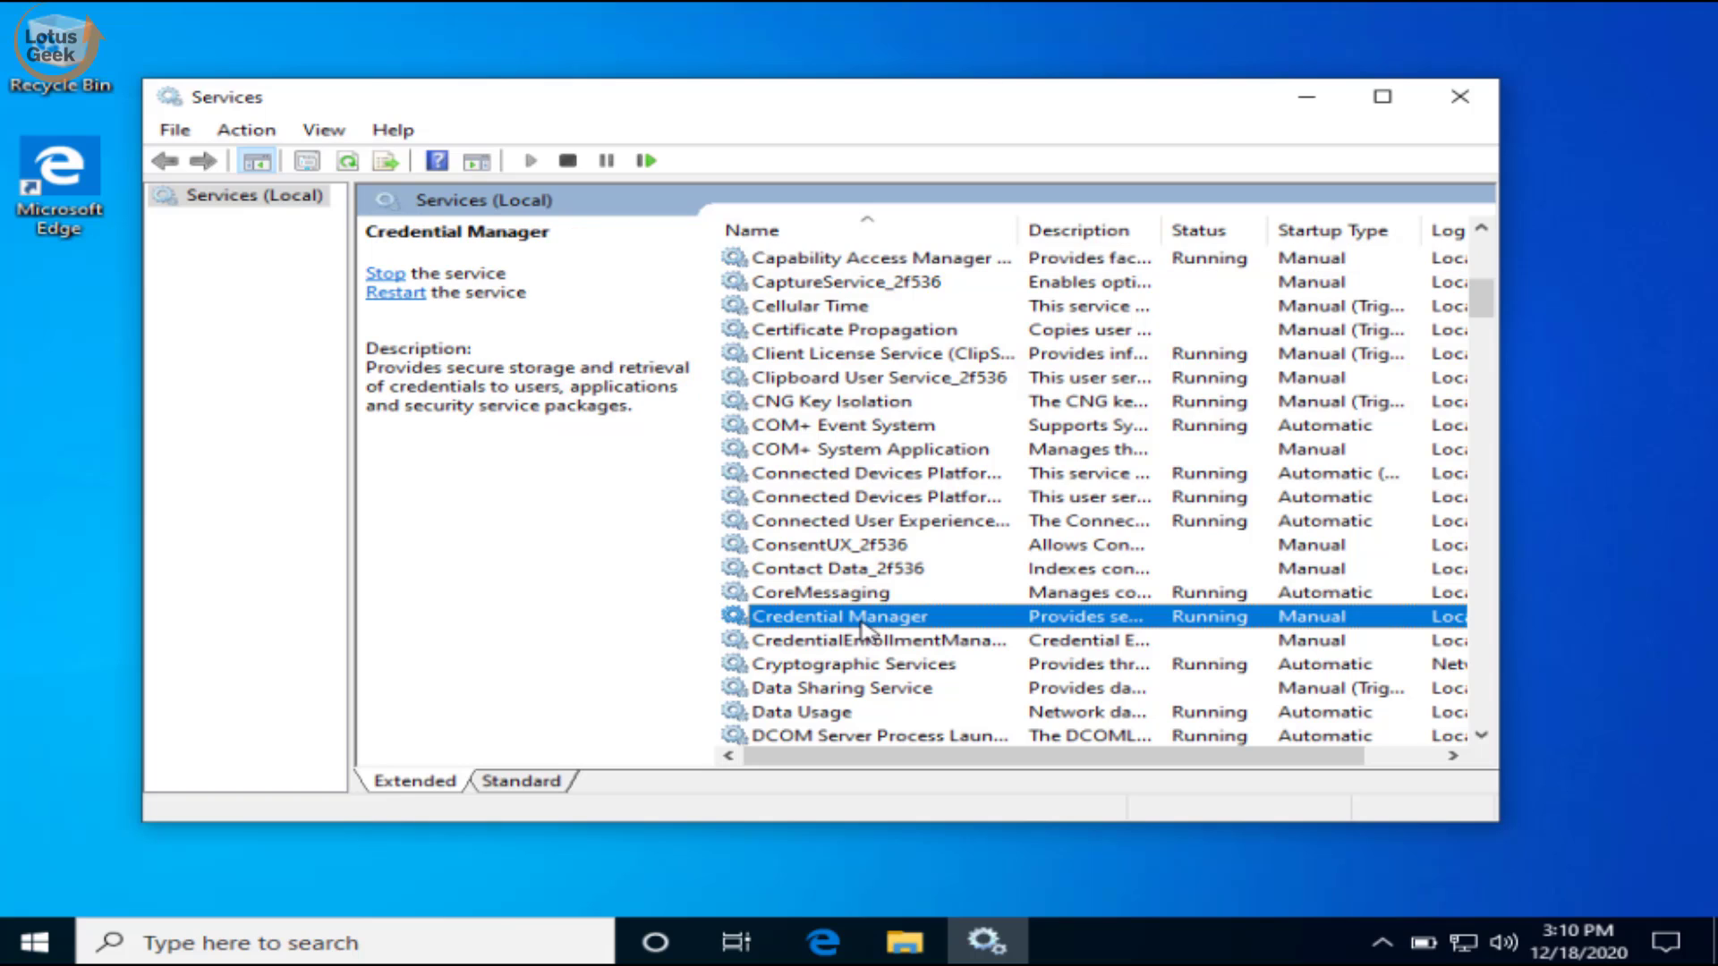
Step: Change Credential Manager's startup type to Automatic in its properties and confirm with OK
{"action": "double_click", "coordinate": [864, 621]}
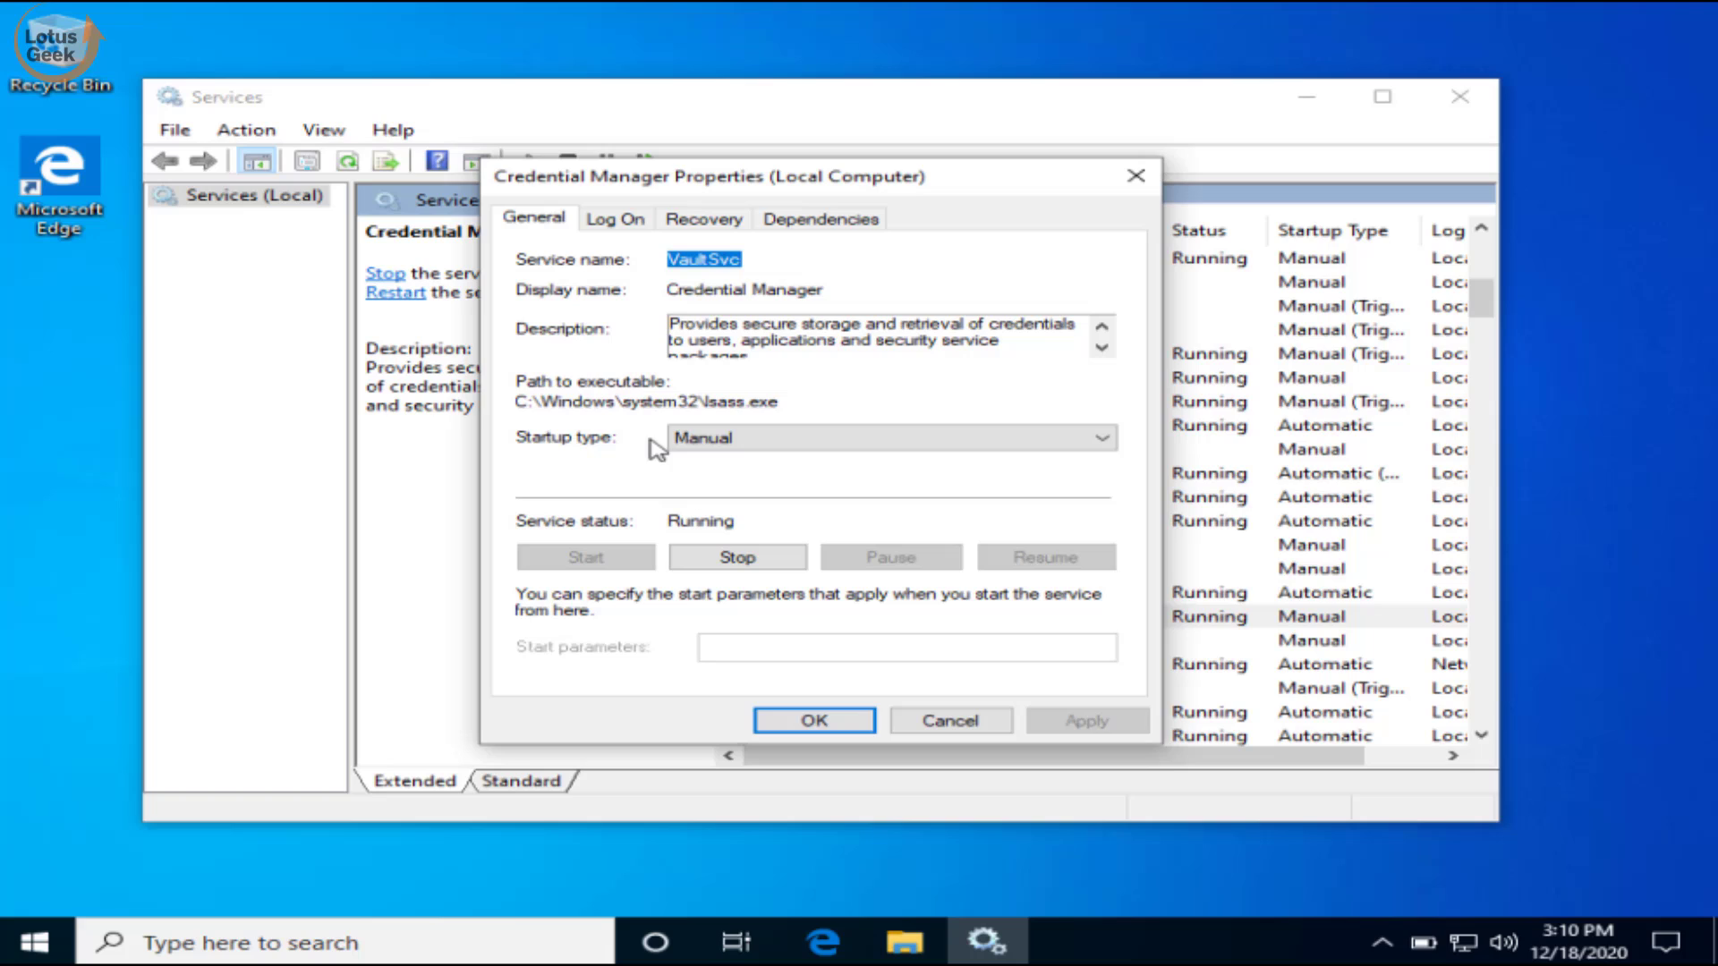
{"action": "left_click", "coordinate": [745, 441]}
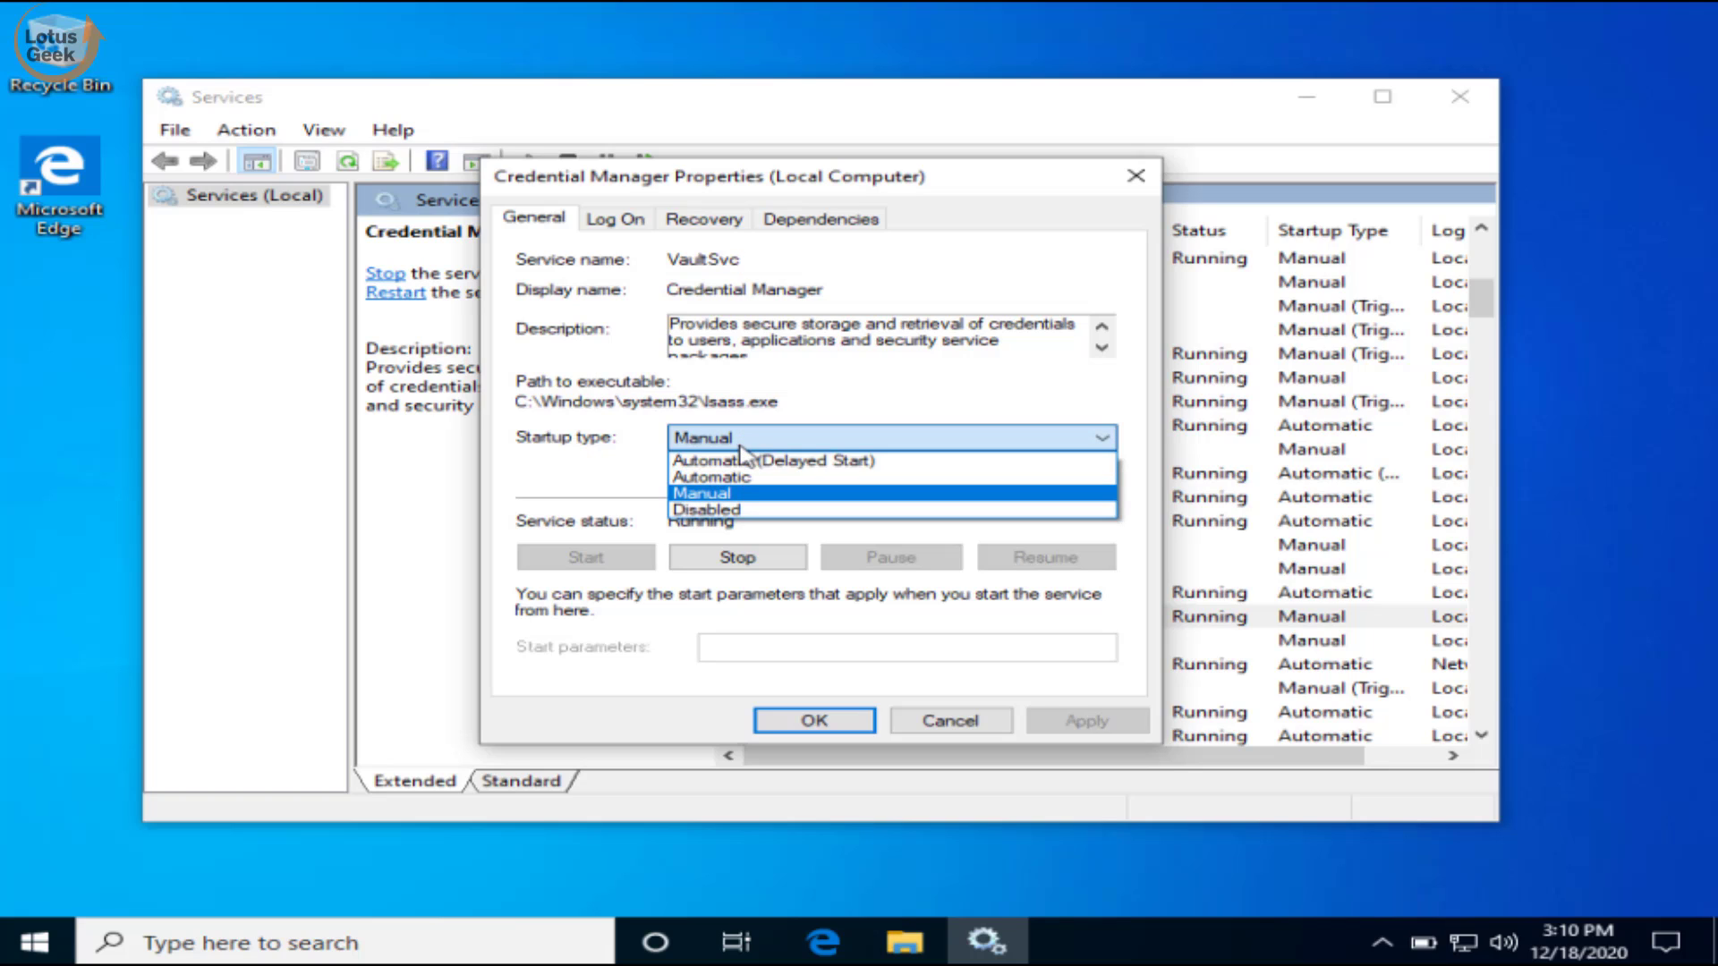
{"action": "left_click", "coordinate": [732, 478]}
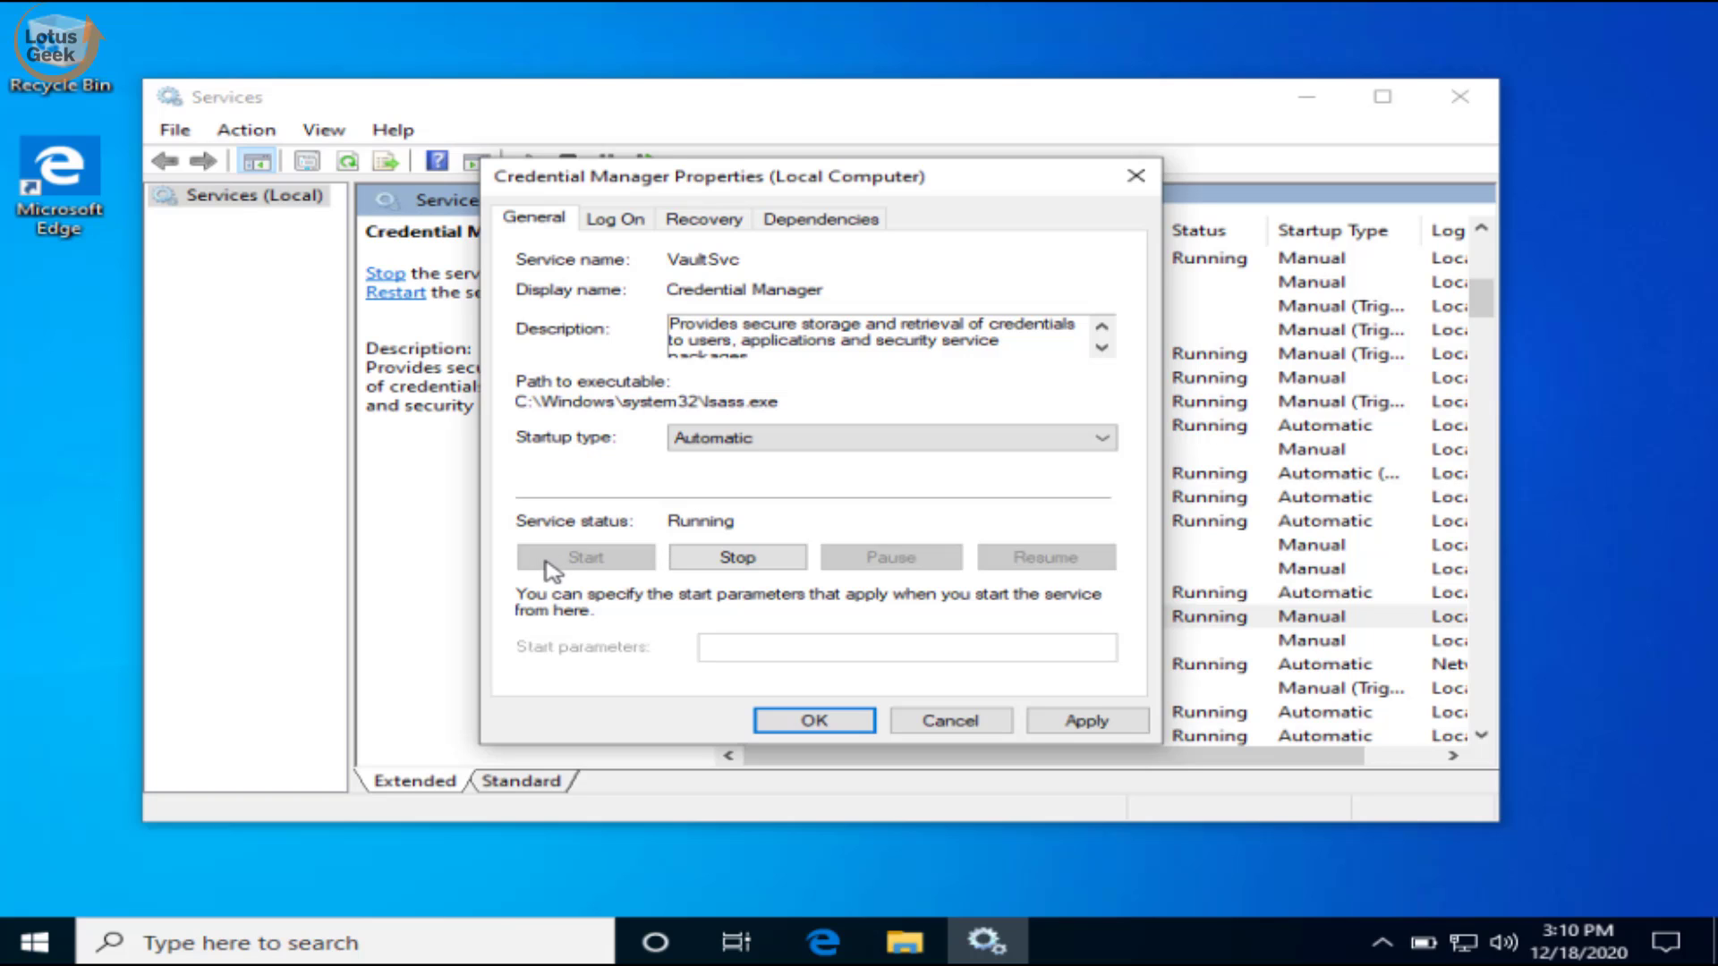
{"action": "left_click", "coordinate": [786, 729]}
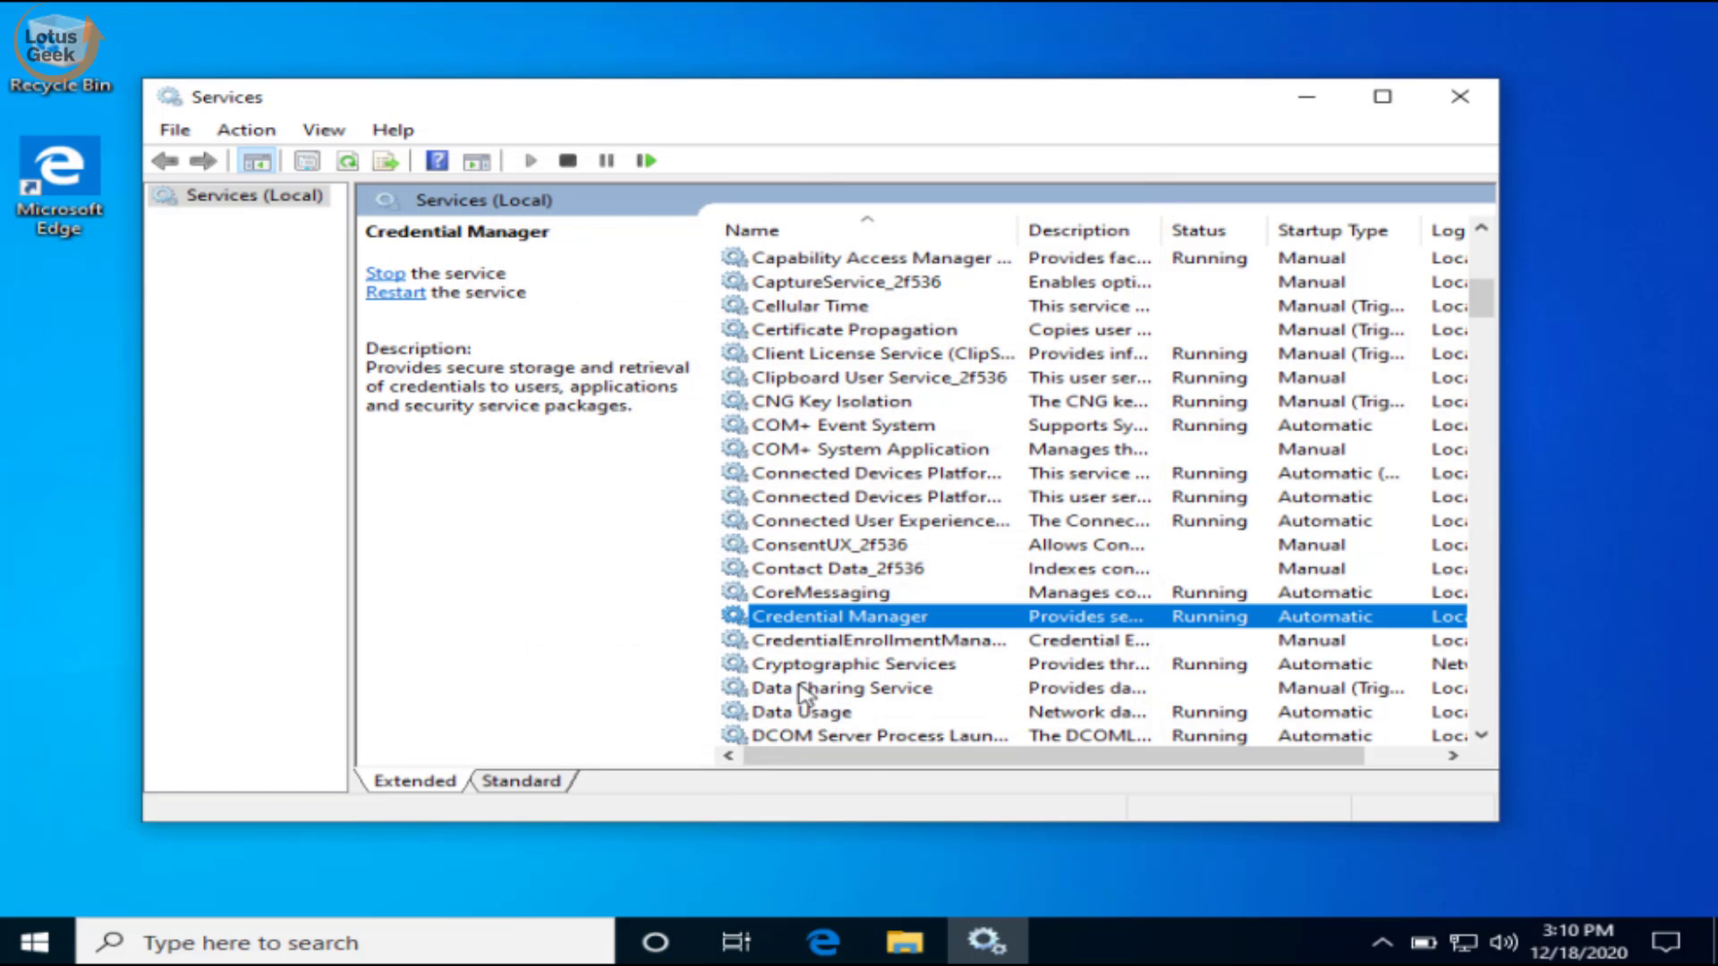
Step: Set Windows Biometric Service to Automatic startup, start the service, apply, and close its properties
{"action": "key", "text": "w"}
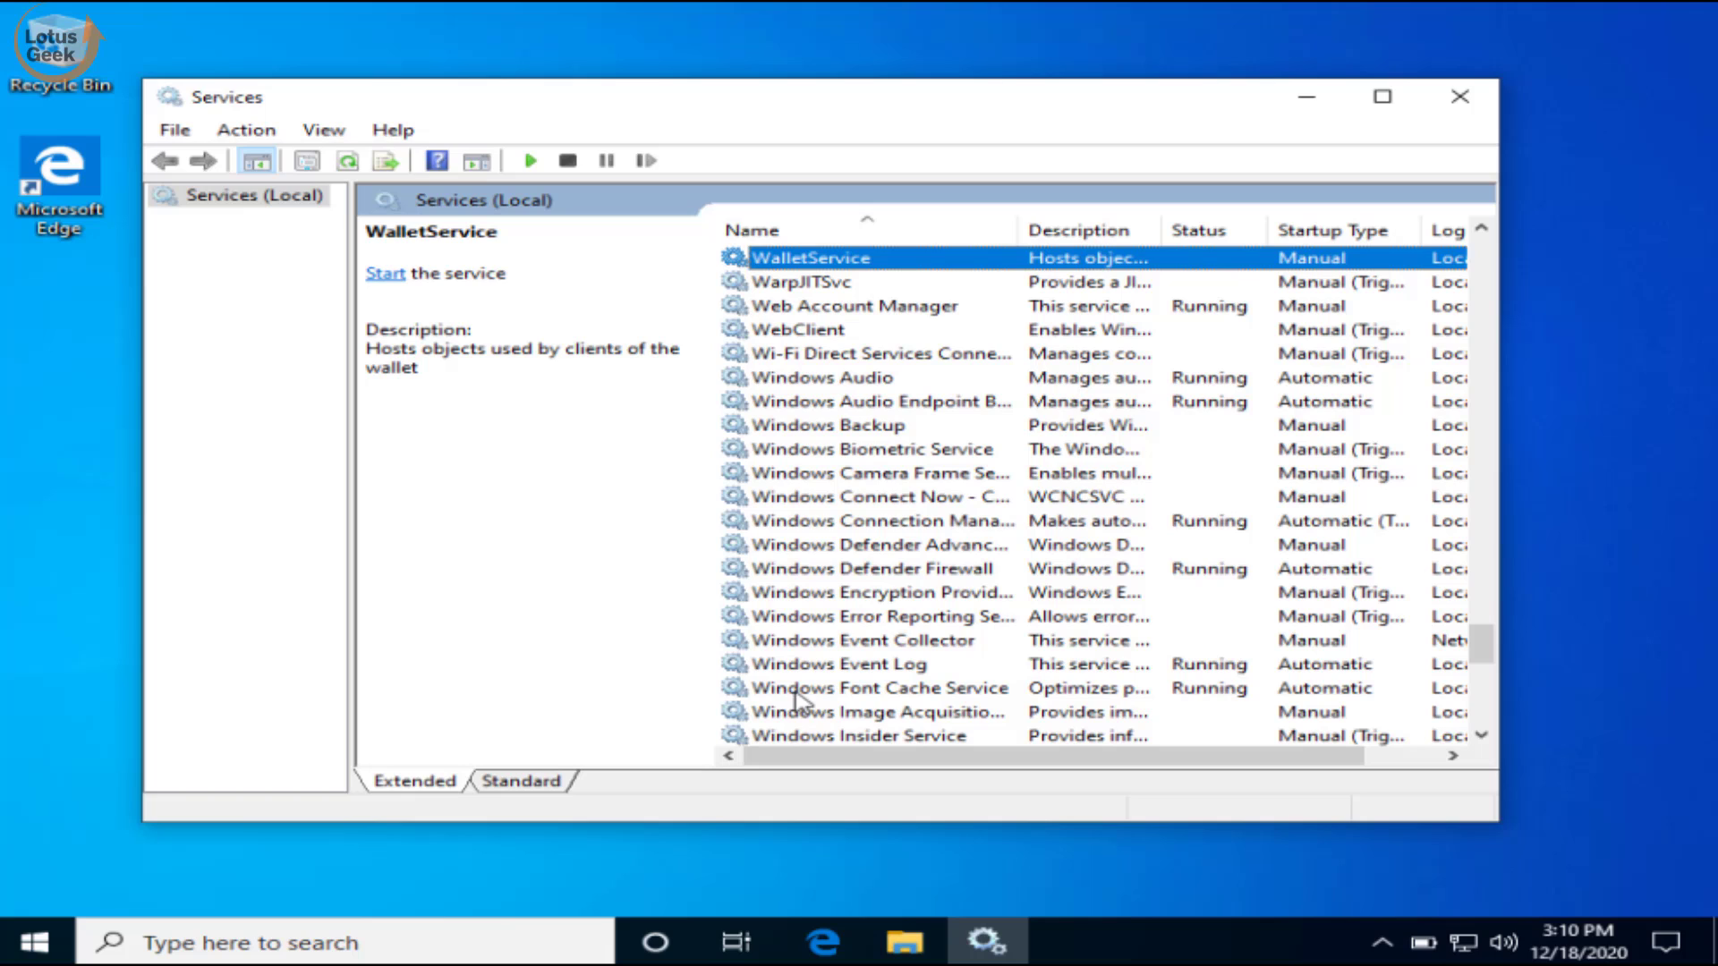
{"action": "left_click", "coordinate": [872, 456]}
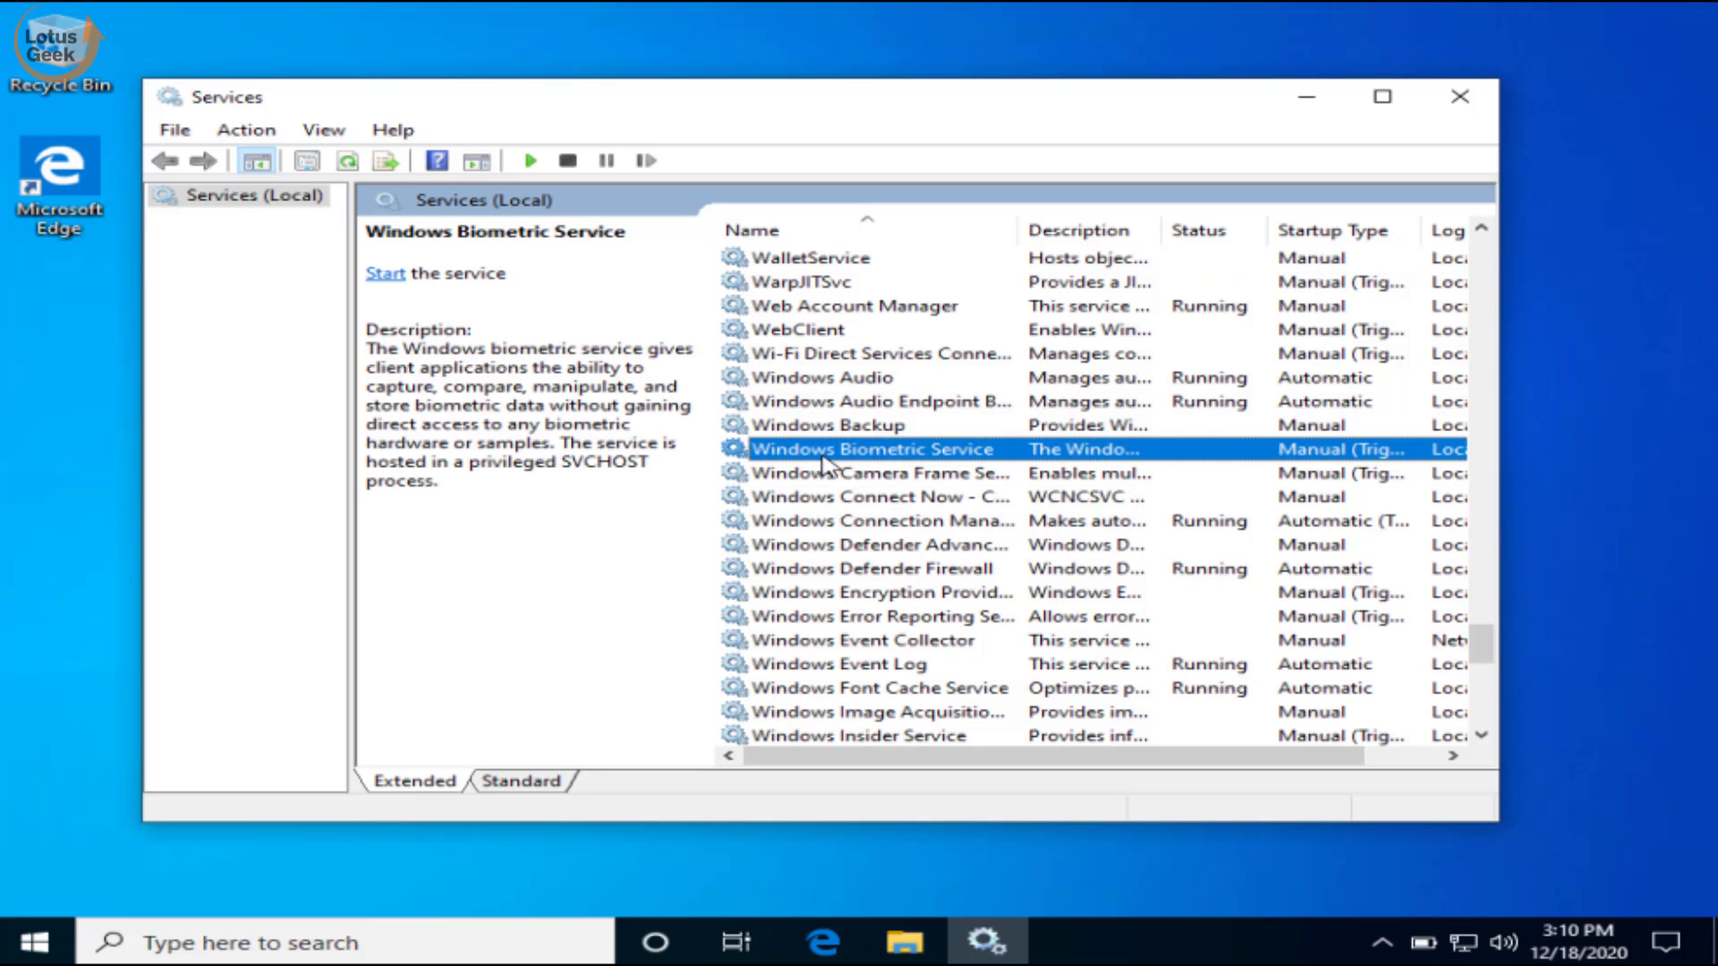
{"action": "double_click", "coordinate": [823, 456]}
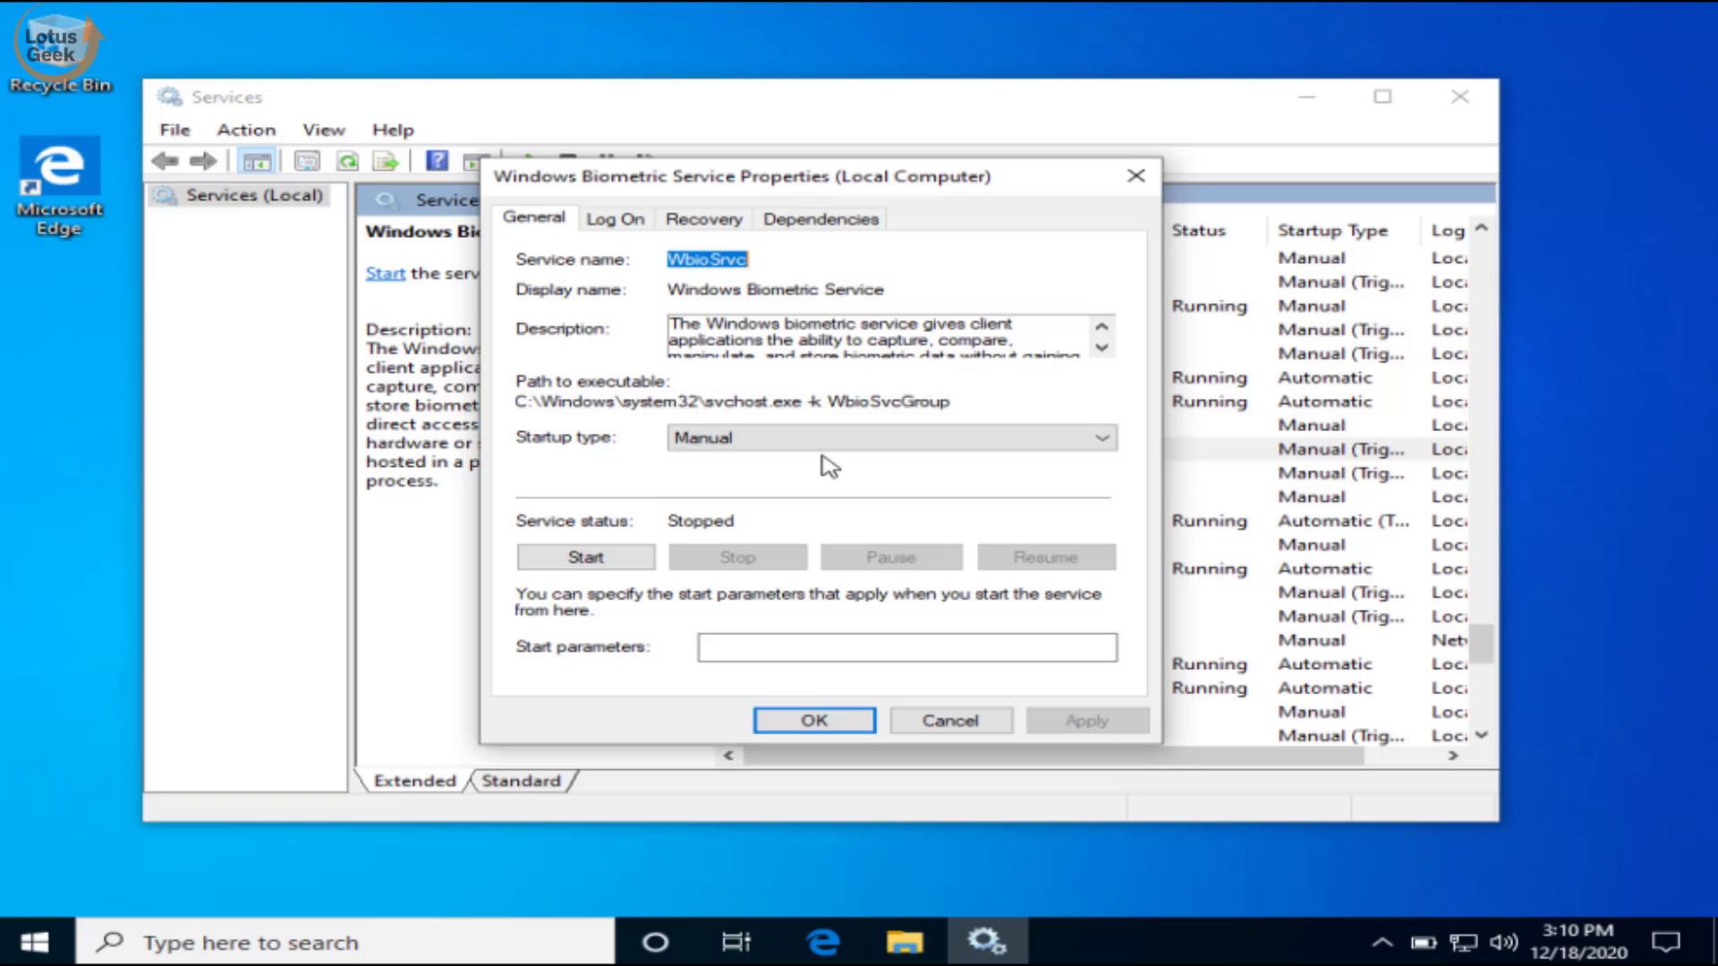
{"action": "left_click", "coordinate": [721, 435]}
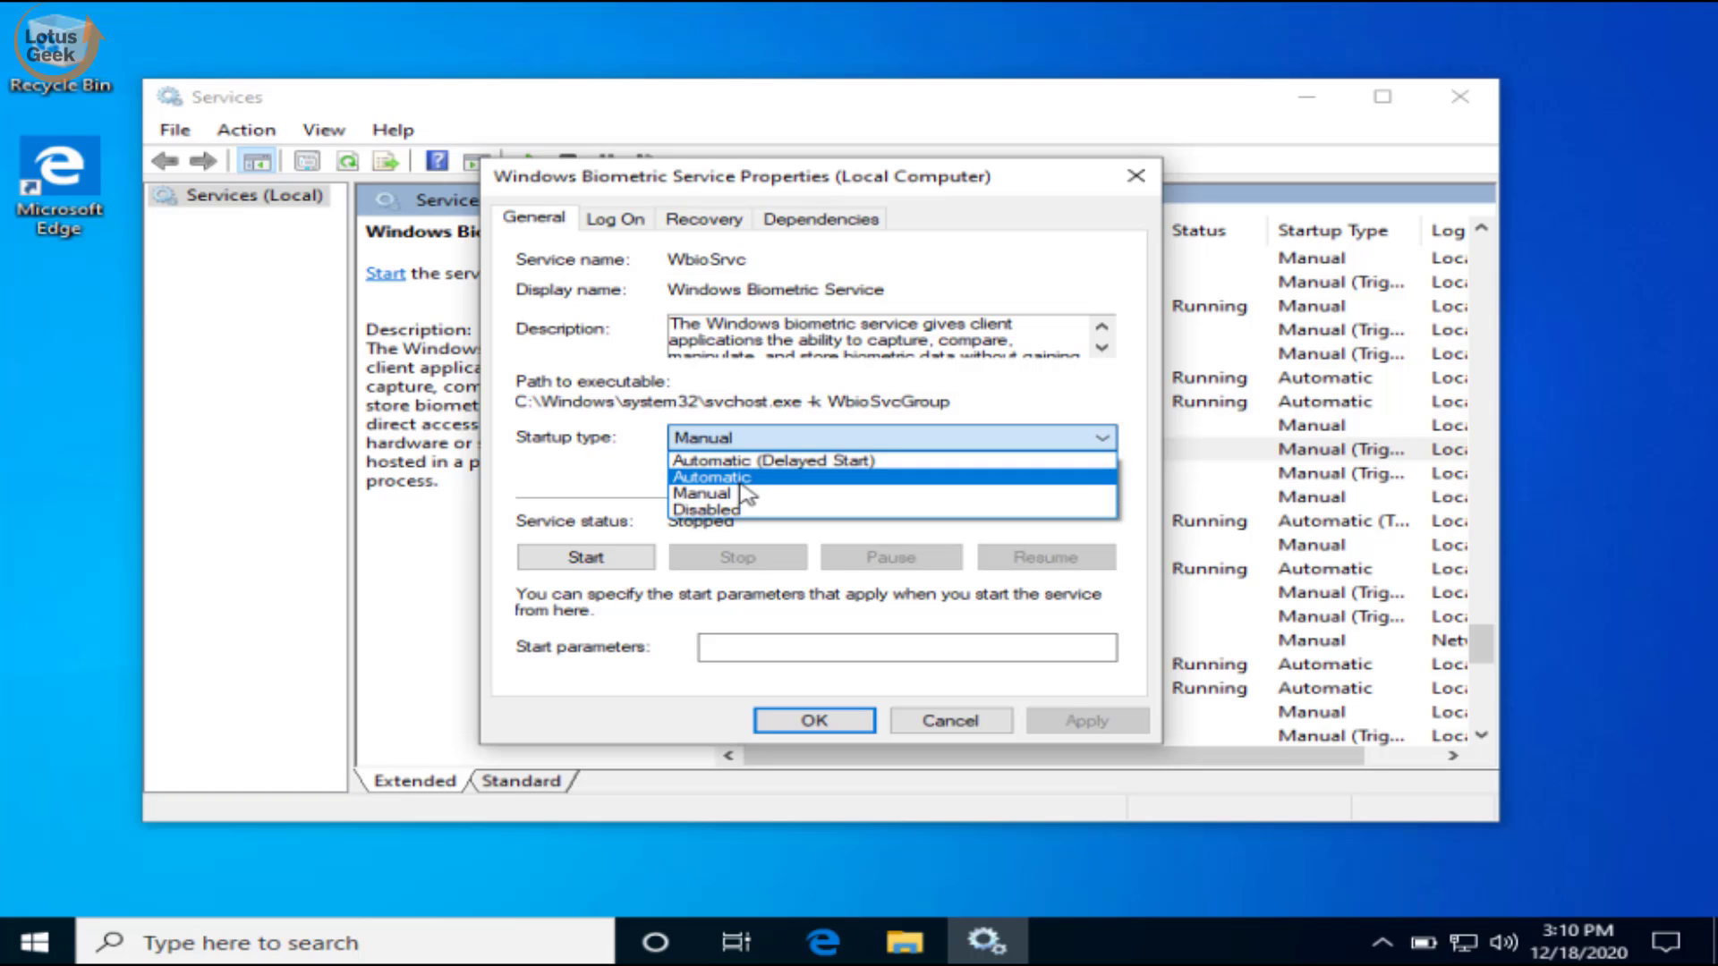
{"action": "left_click", "coordinate": [741, 482]}
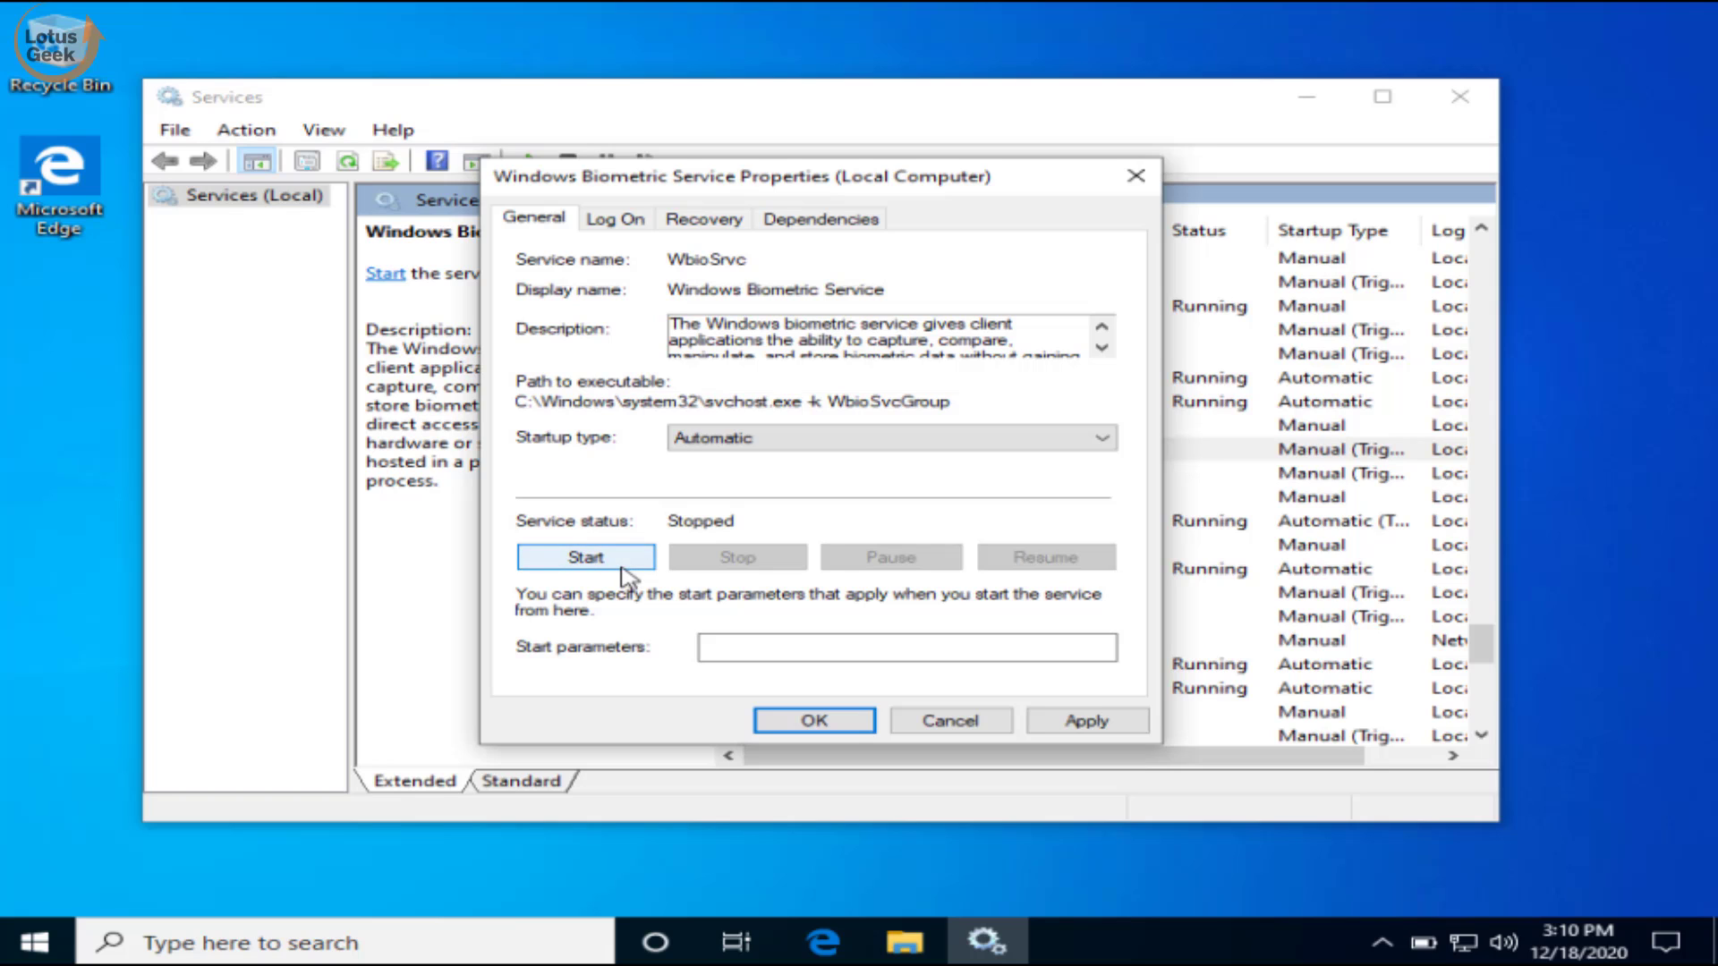
{"action": "left_click", "coordinate": [591, 561]}
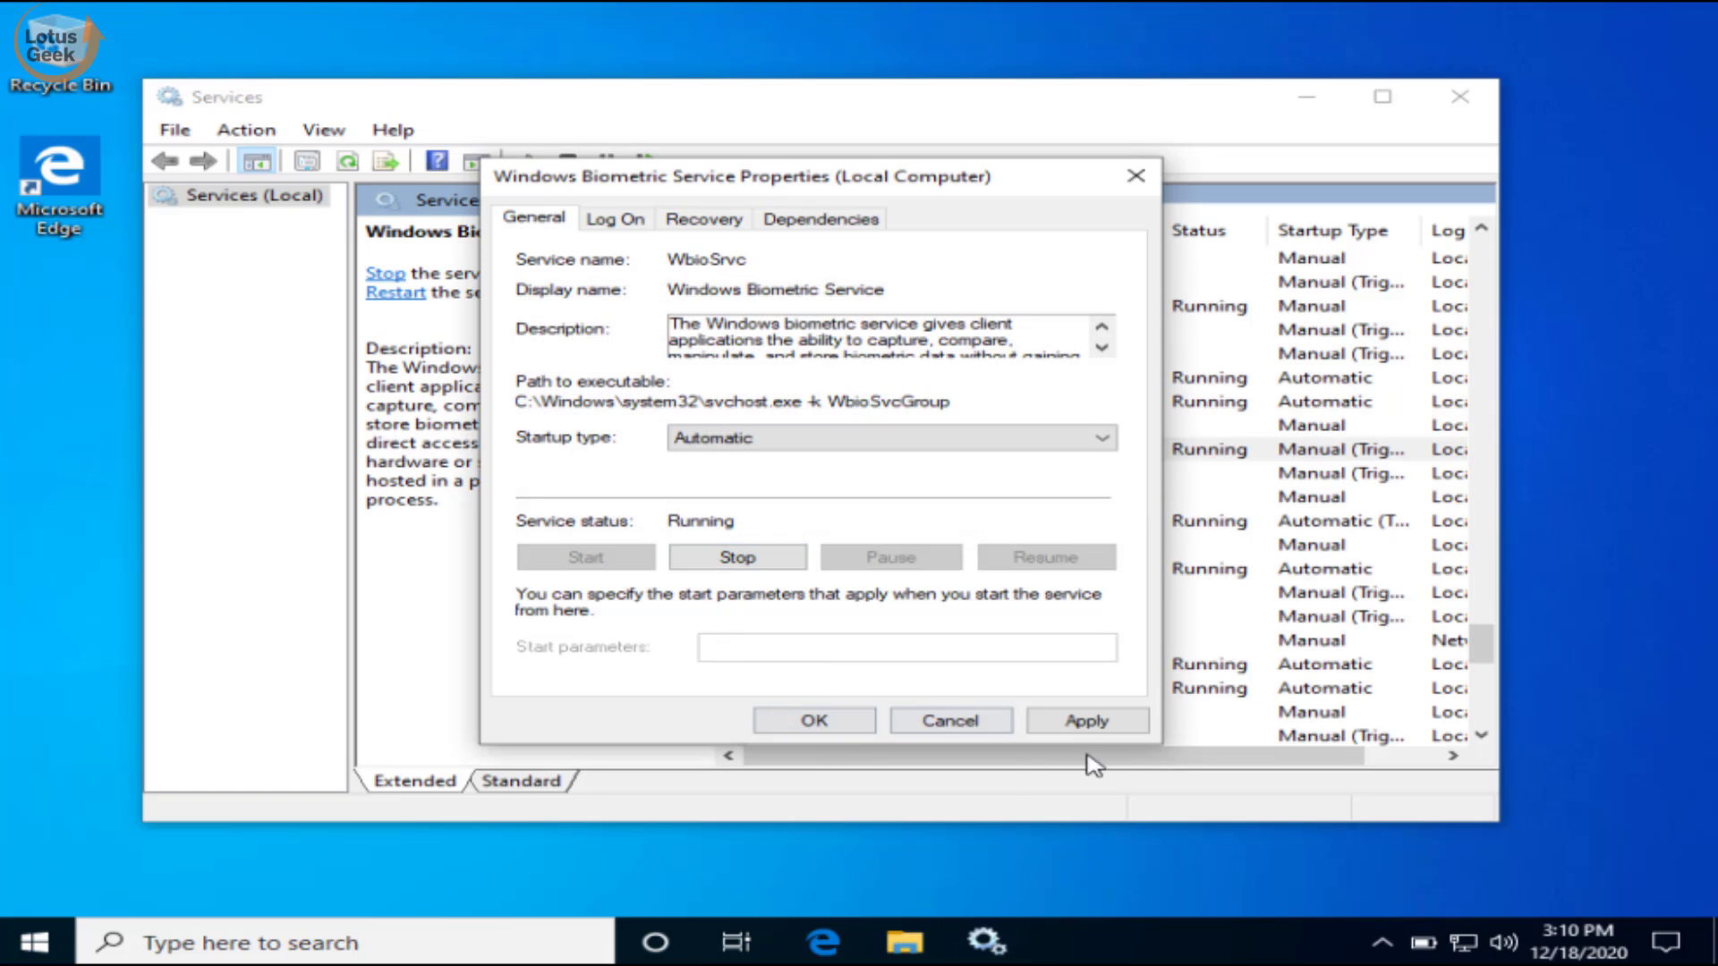
{"action": "left_click", "coordinate": [1068, 727]}
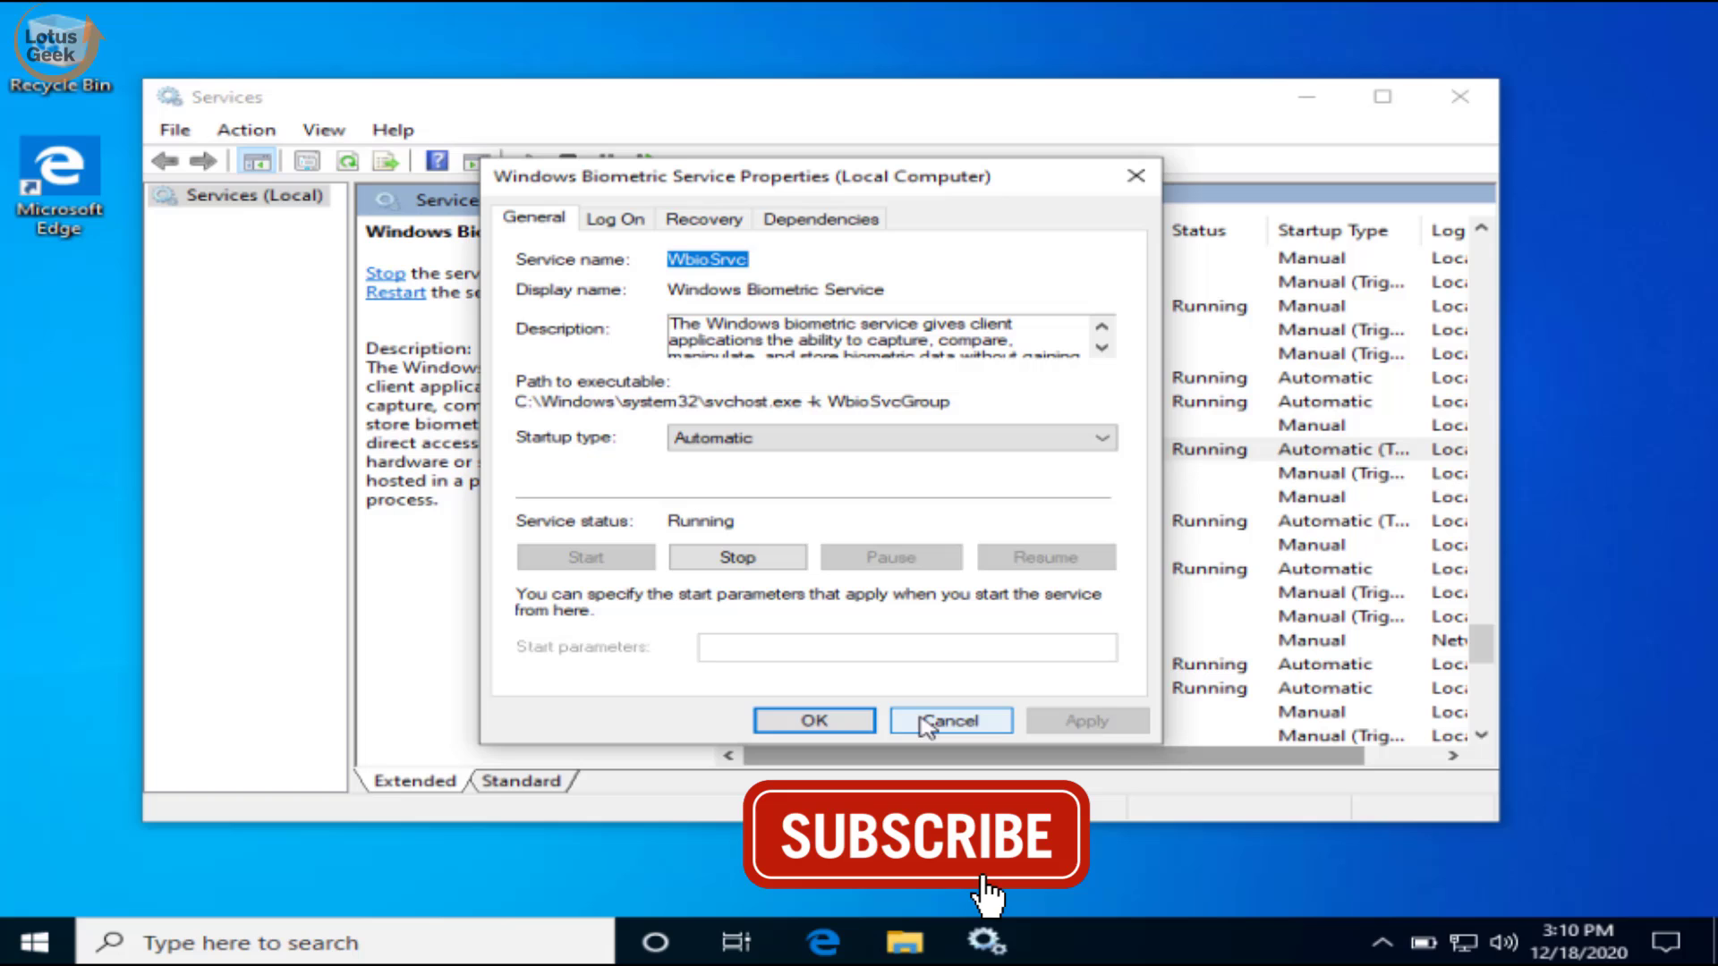
{"action": "left_click", "coordinate": [815, 722]}
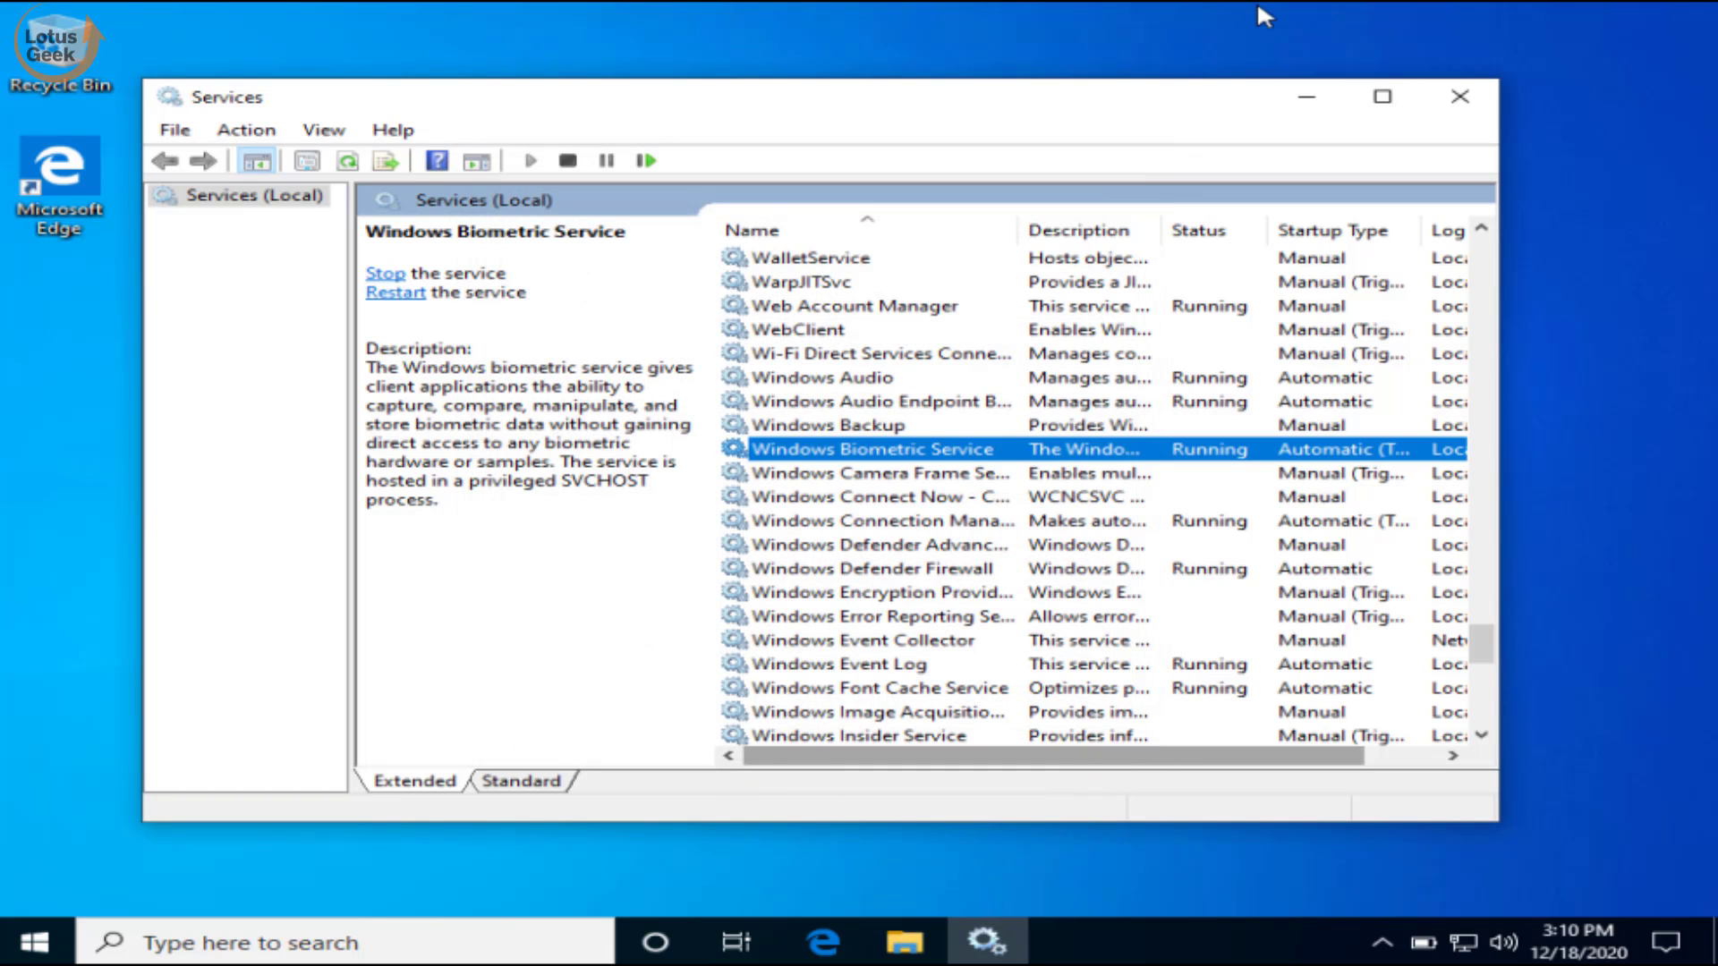
Step: Close Services and run Command Prompt as administrator from a 'cmd' Start search
{"action": "left_click", "coordinate": [1457, 98]}
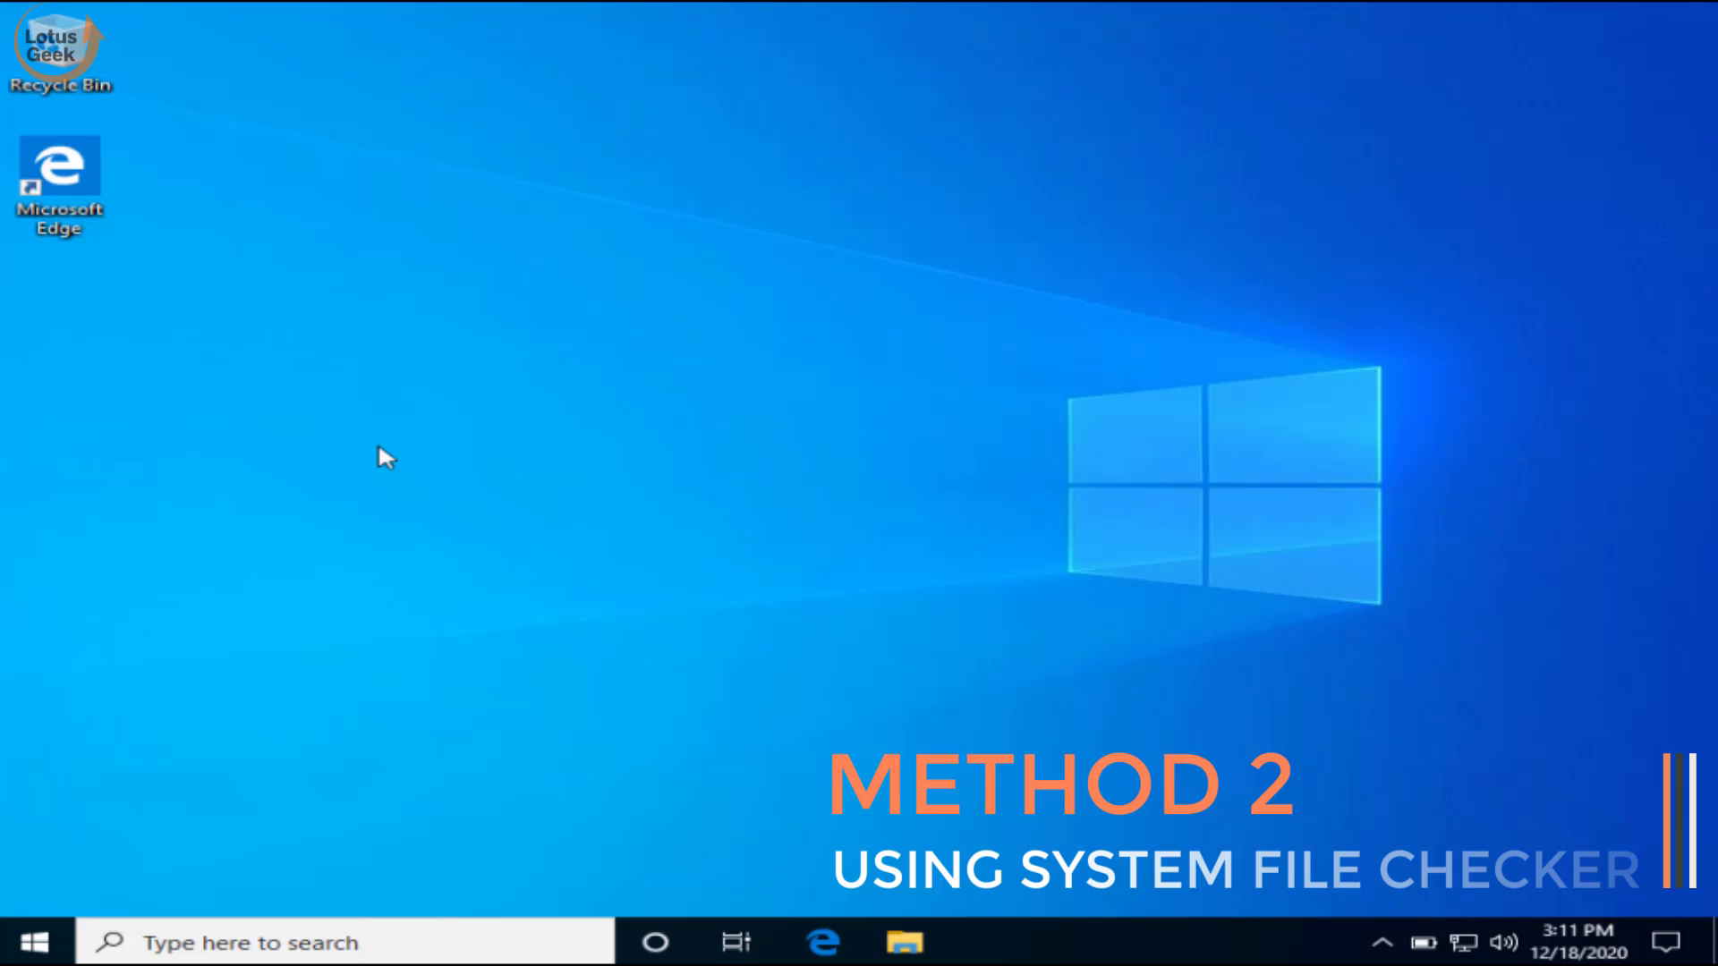
{"action": "left_click", "coordinate": [34, 941]}
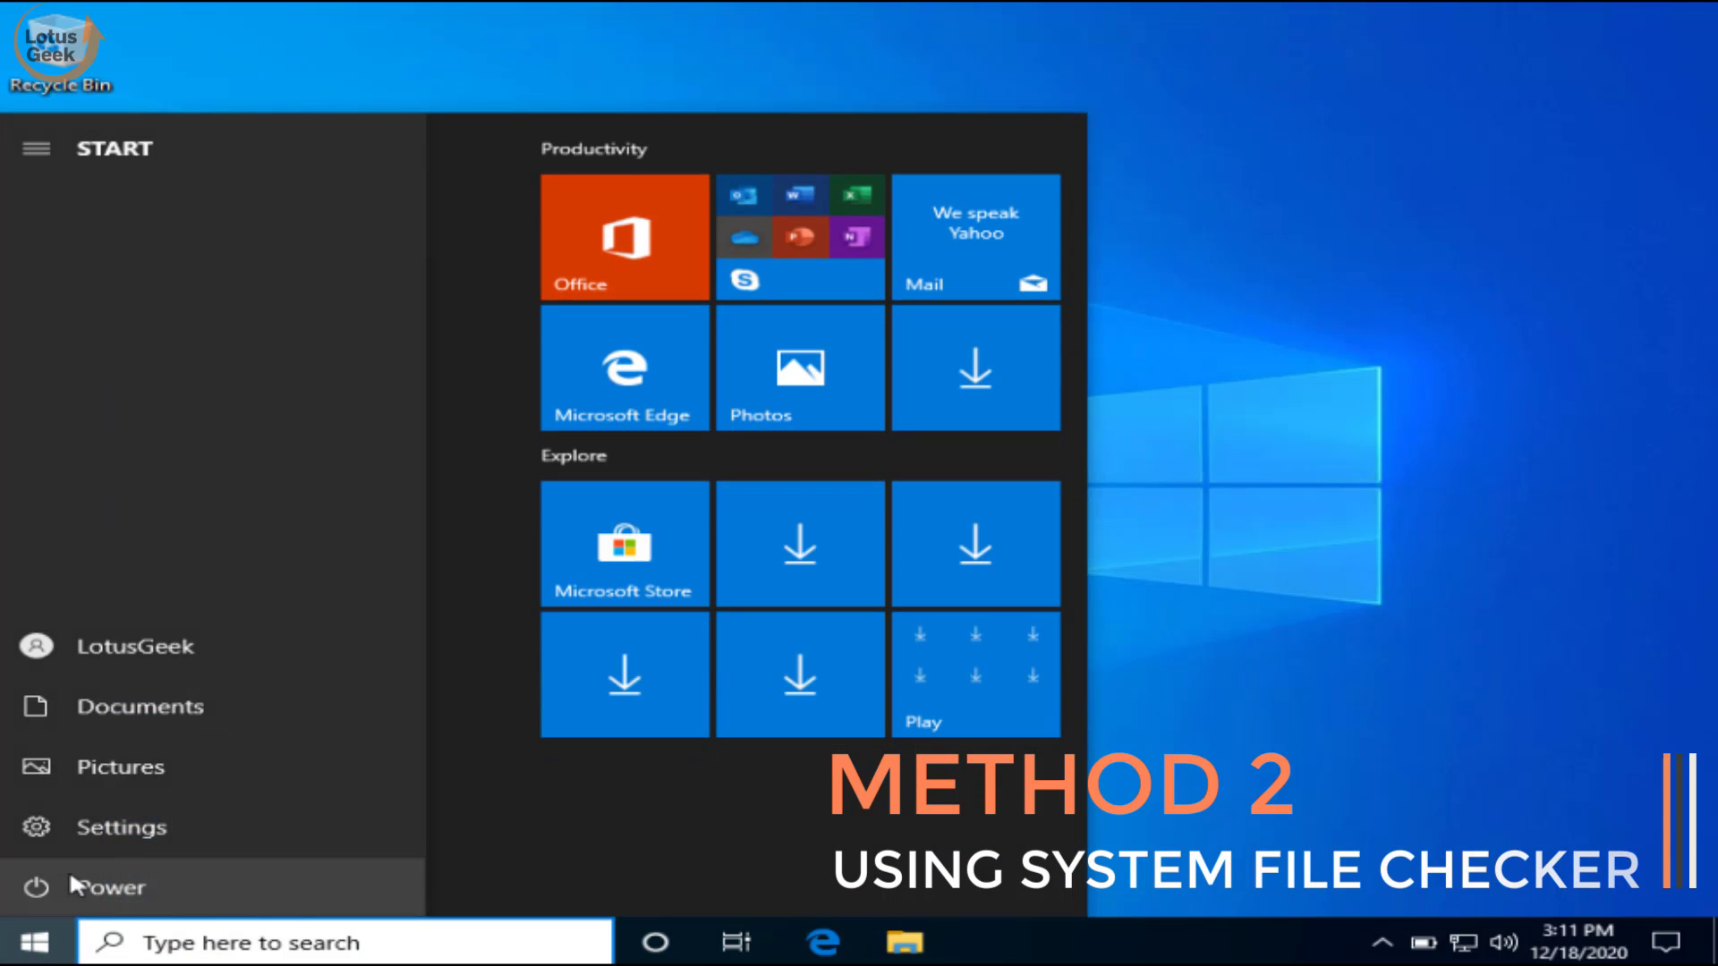
{"action": "type", "text": "cmd"}
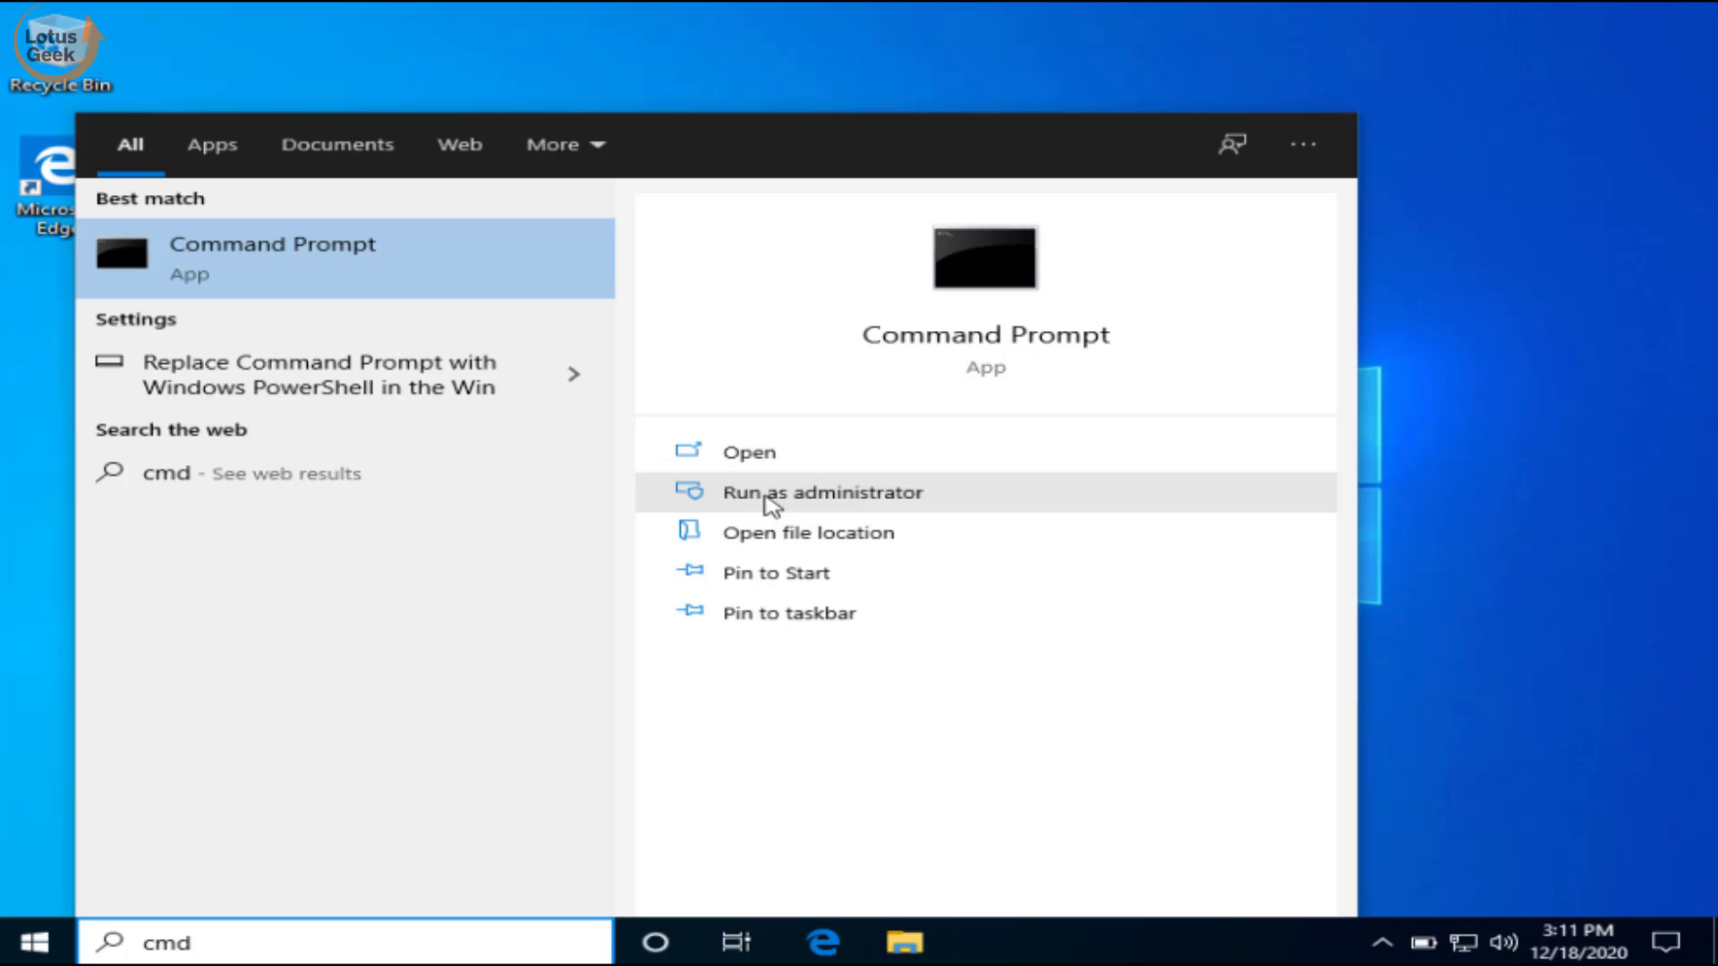
{"action": "left_click", "coordinate": [765, 497]}
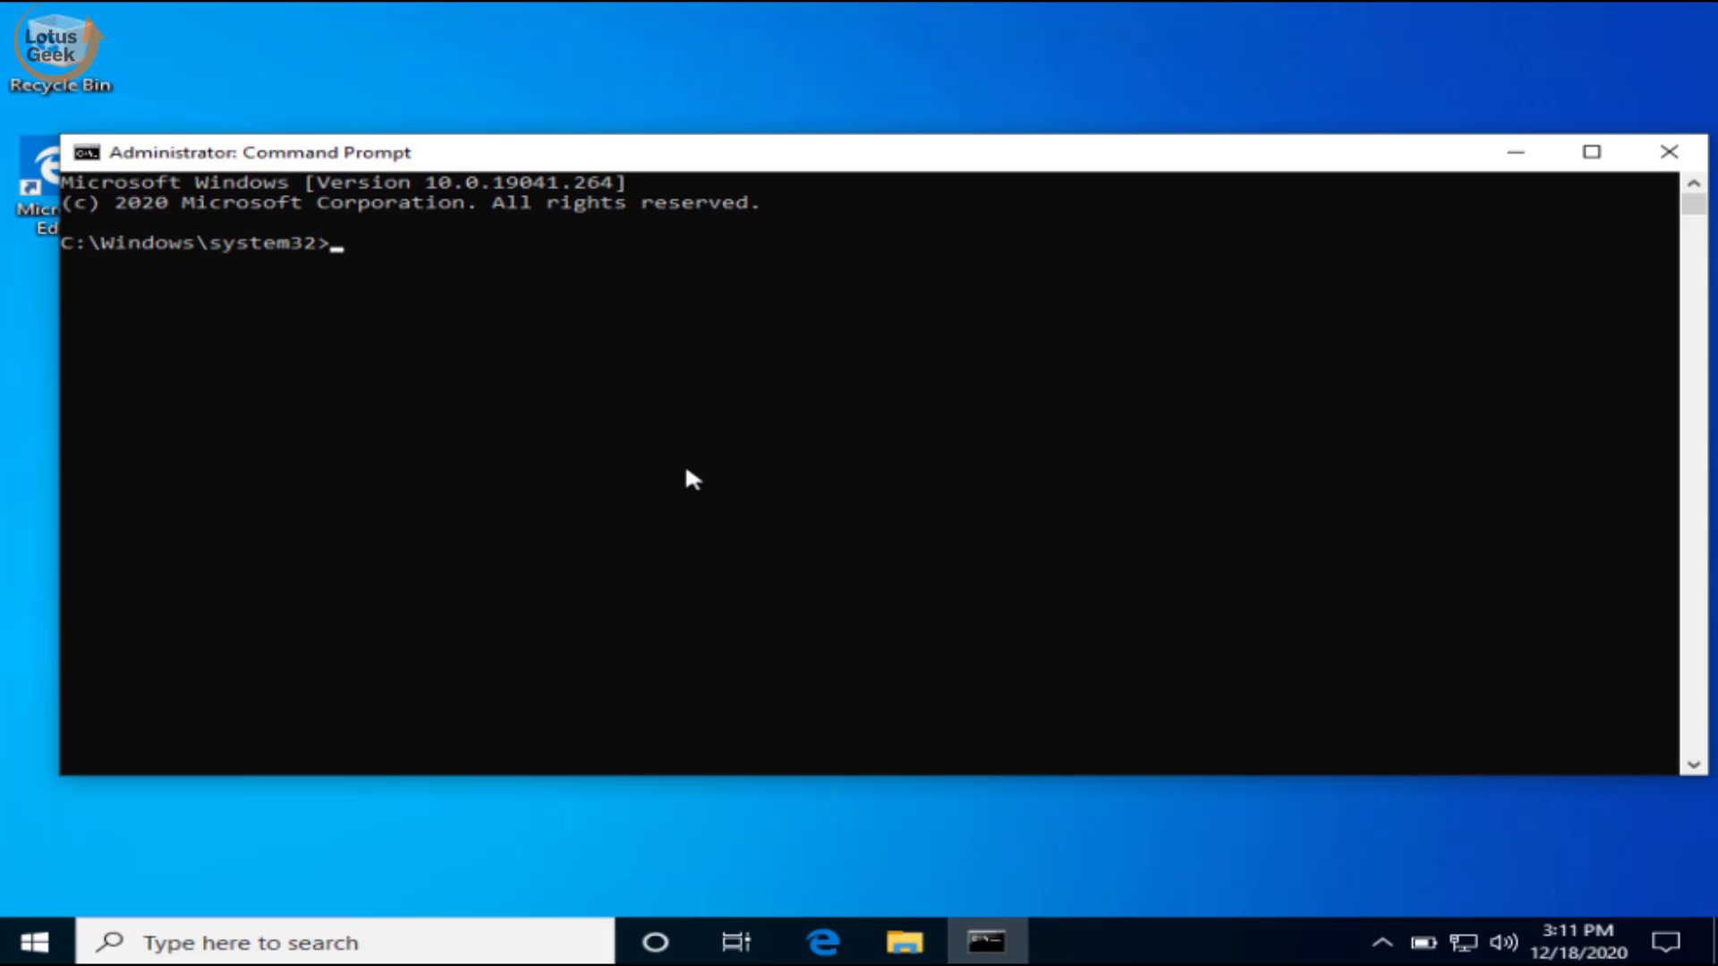
Step: Run sfc /scannow in the elevated Command Prompt
{"action": "left_click", "coordinate": [686, 467]}
{"action": "type", "text": "sfc /sc"}
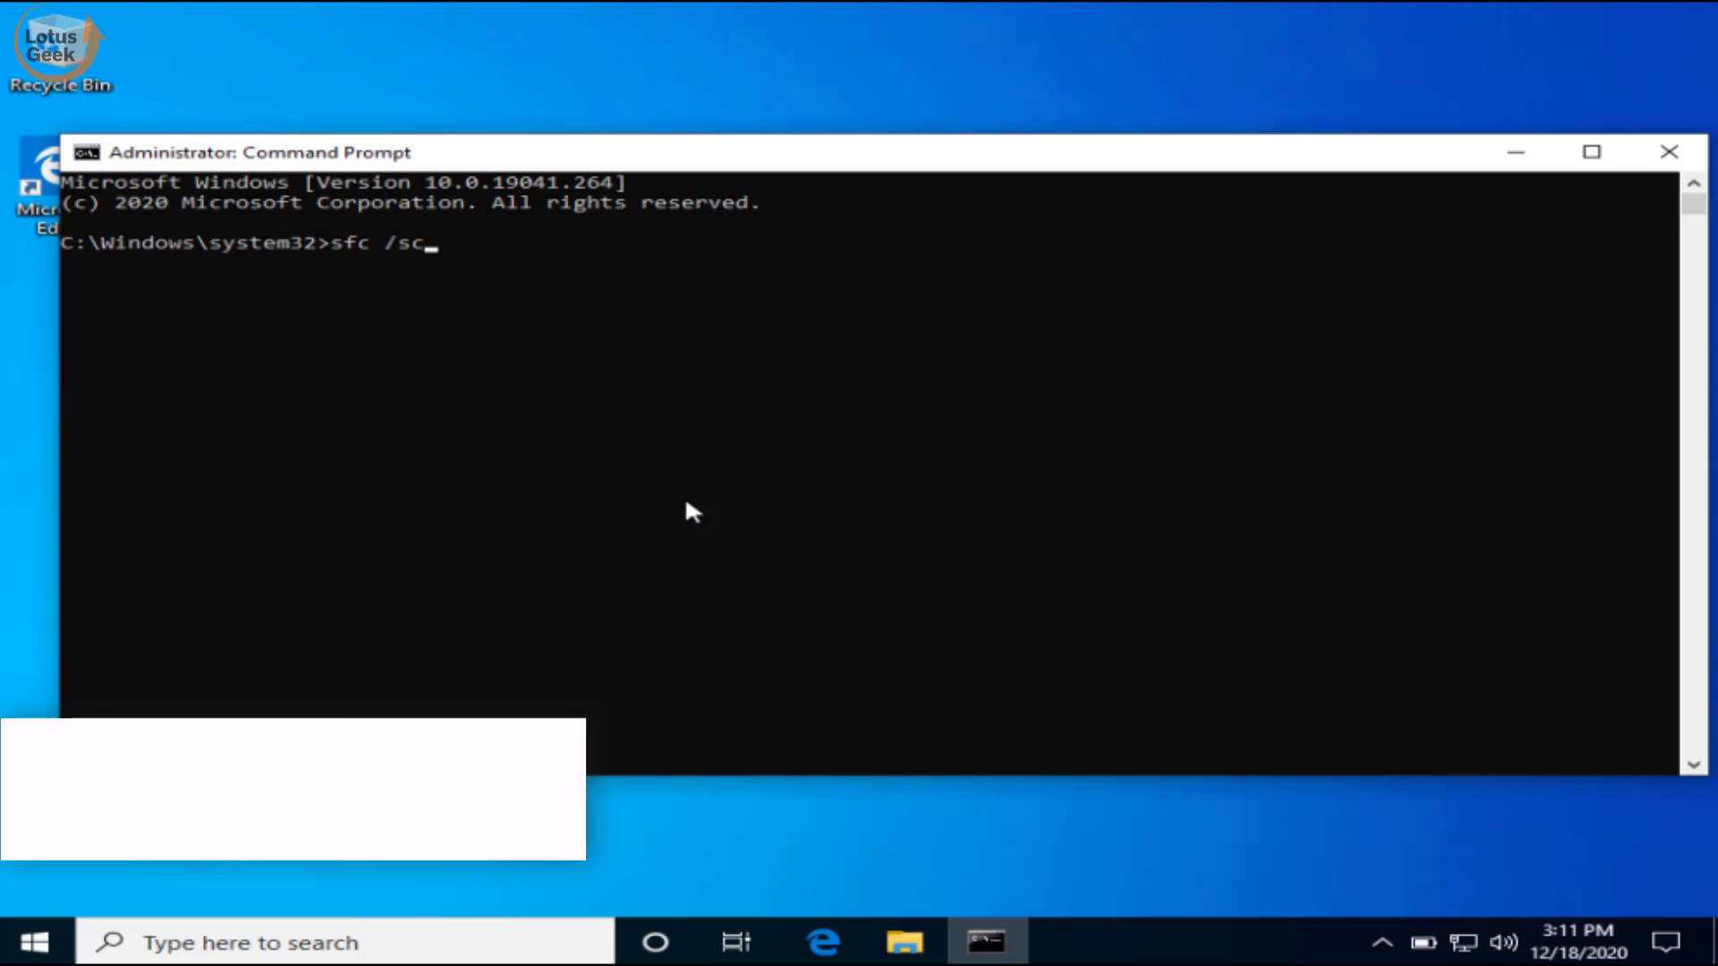
{"action": "type", "text": "annow"}
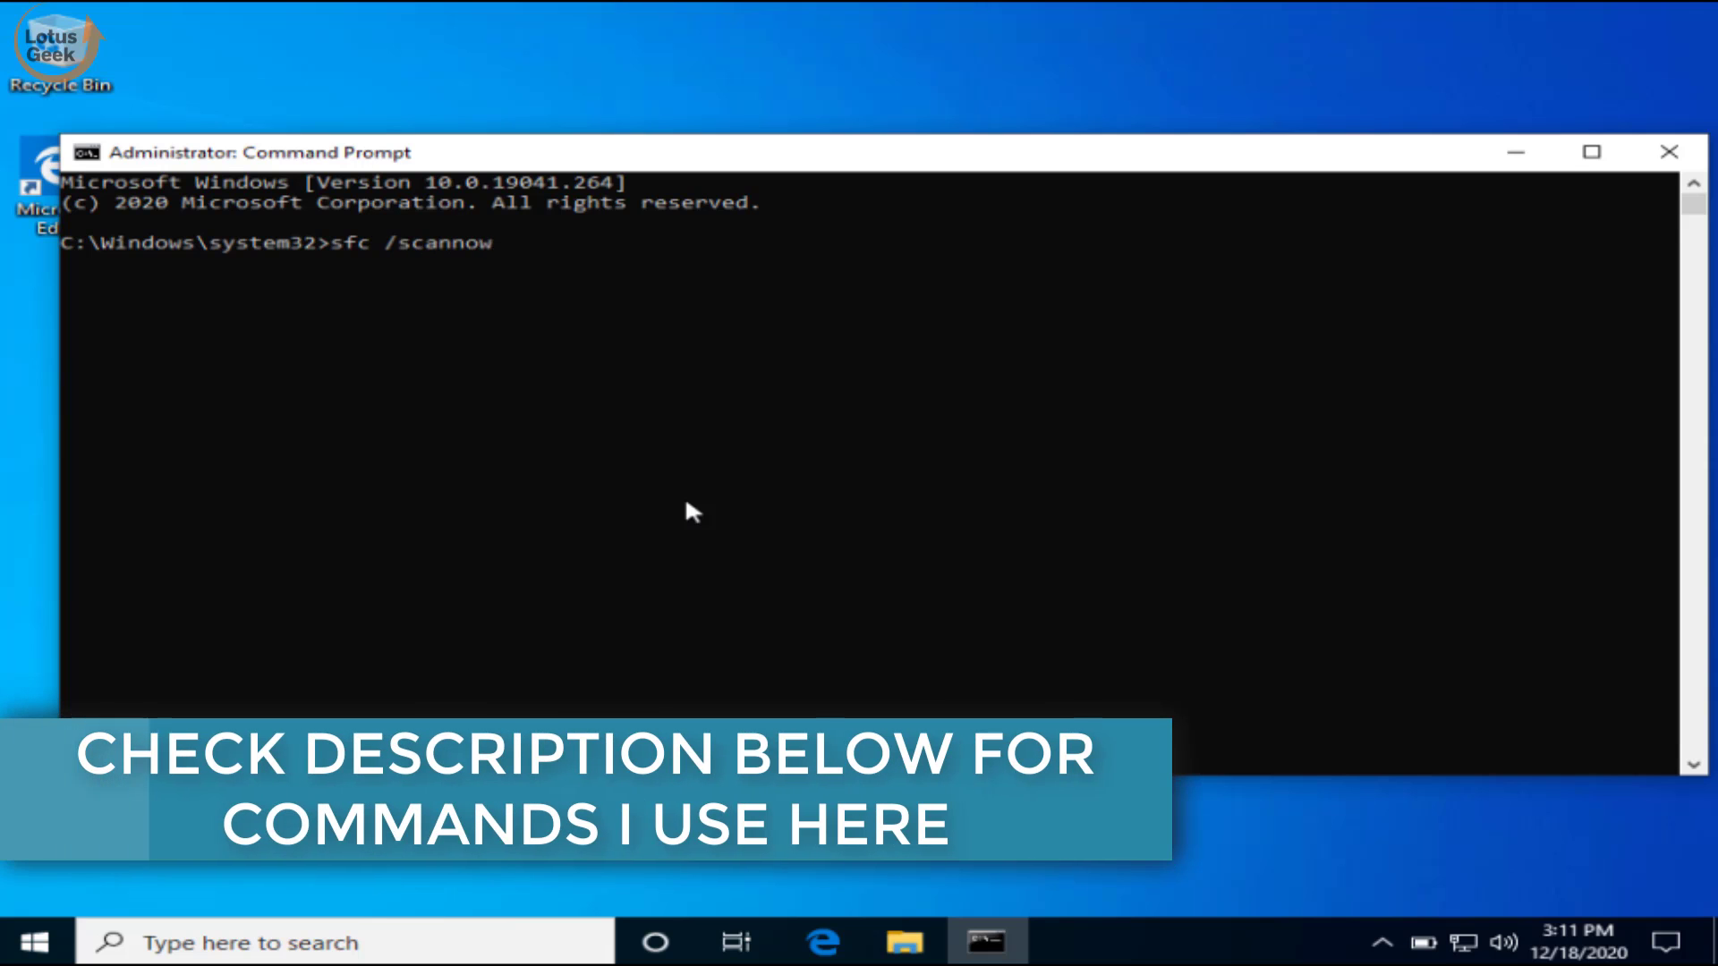
{"action": "key", "text": "Return"}
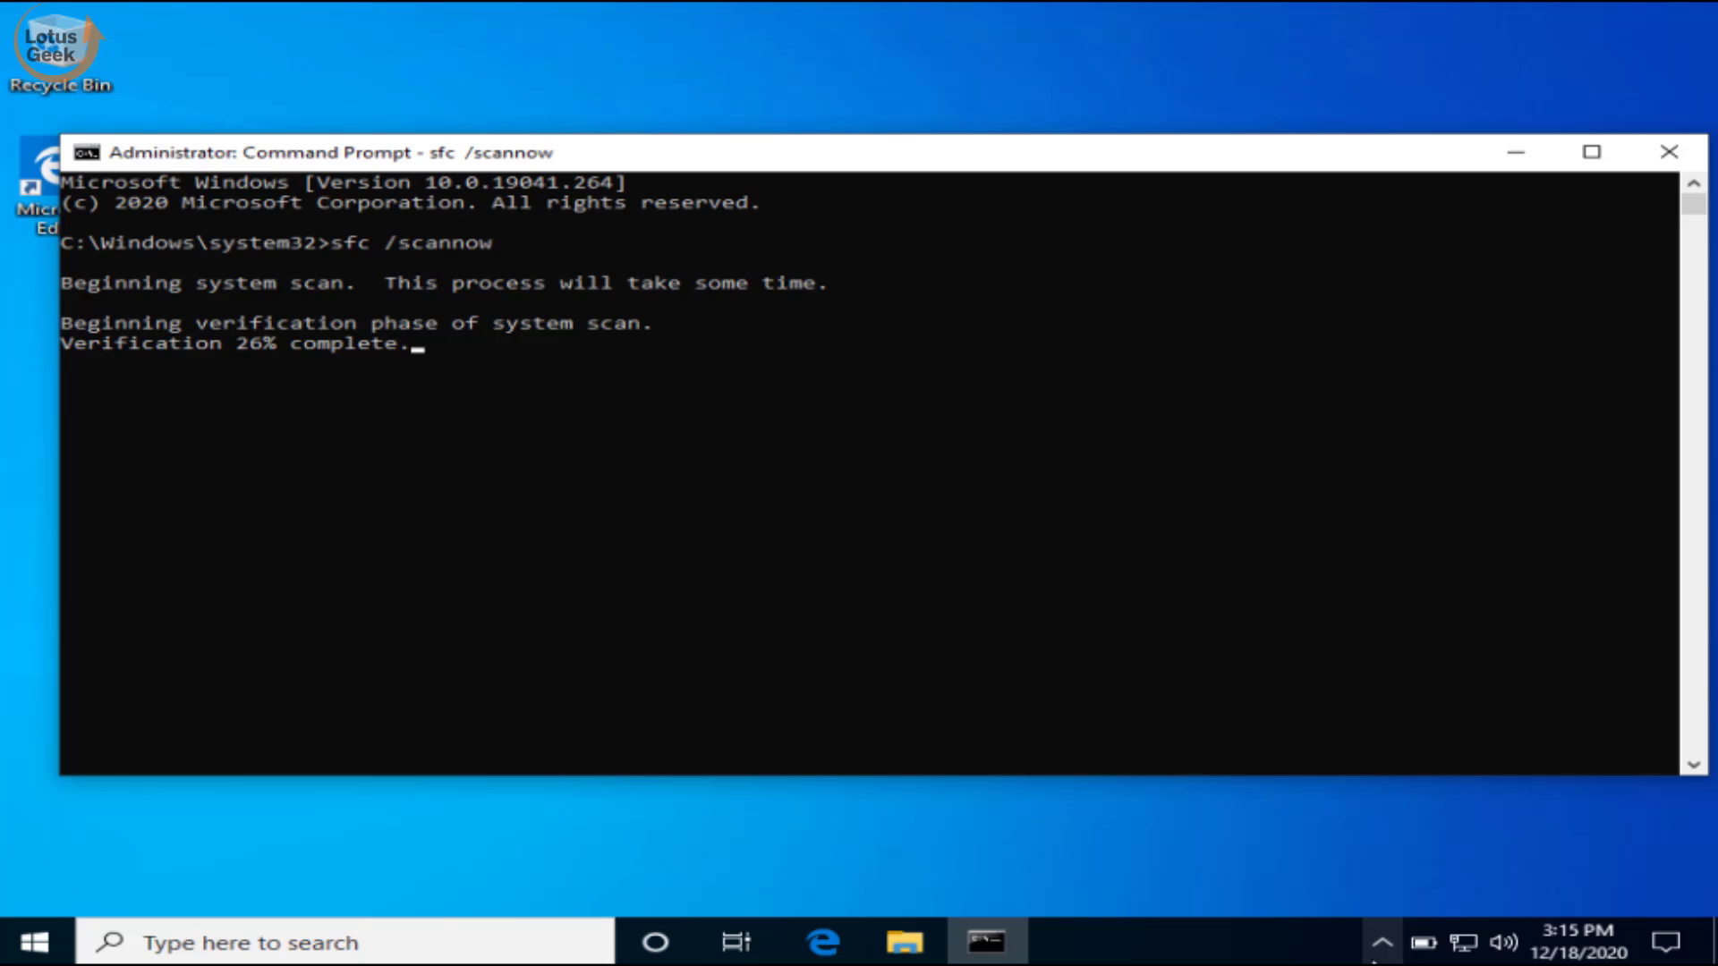
Step: Let the scan reach 55% verification, then get the console out of the way to show the desktop
{"action": "left_click", "coordinate": [922, 508]}
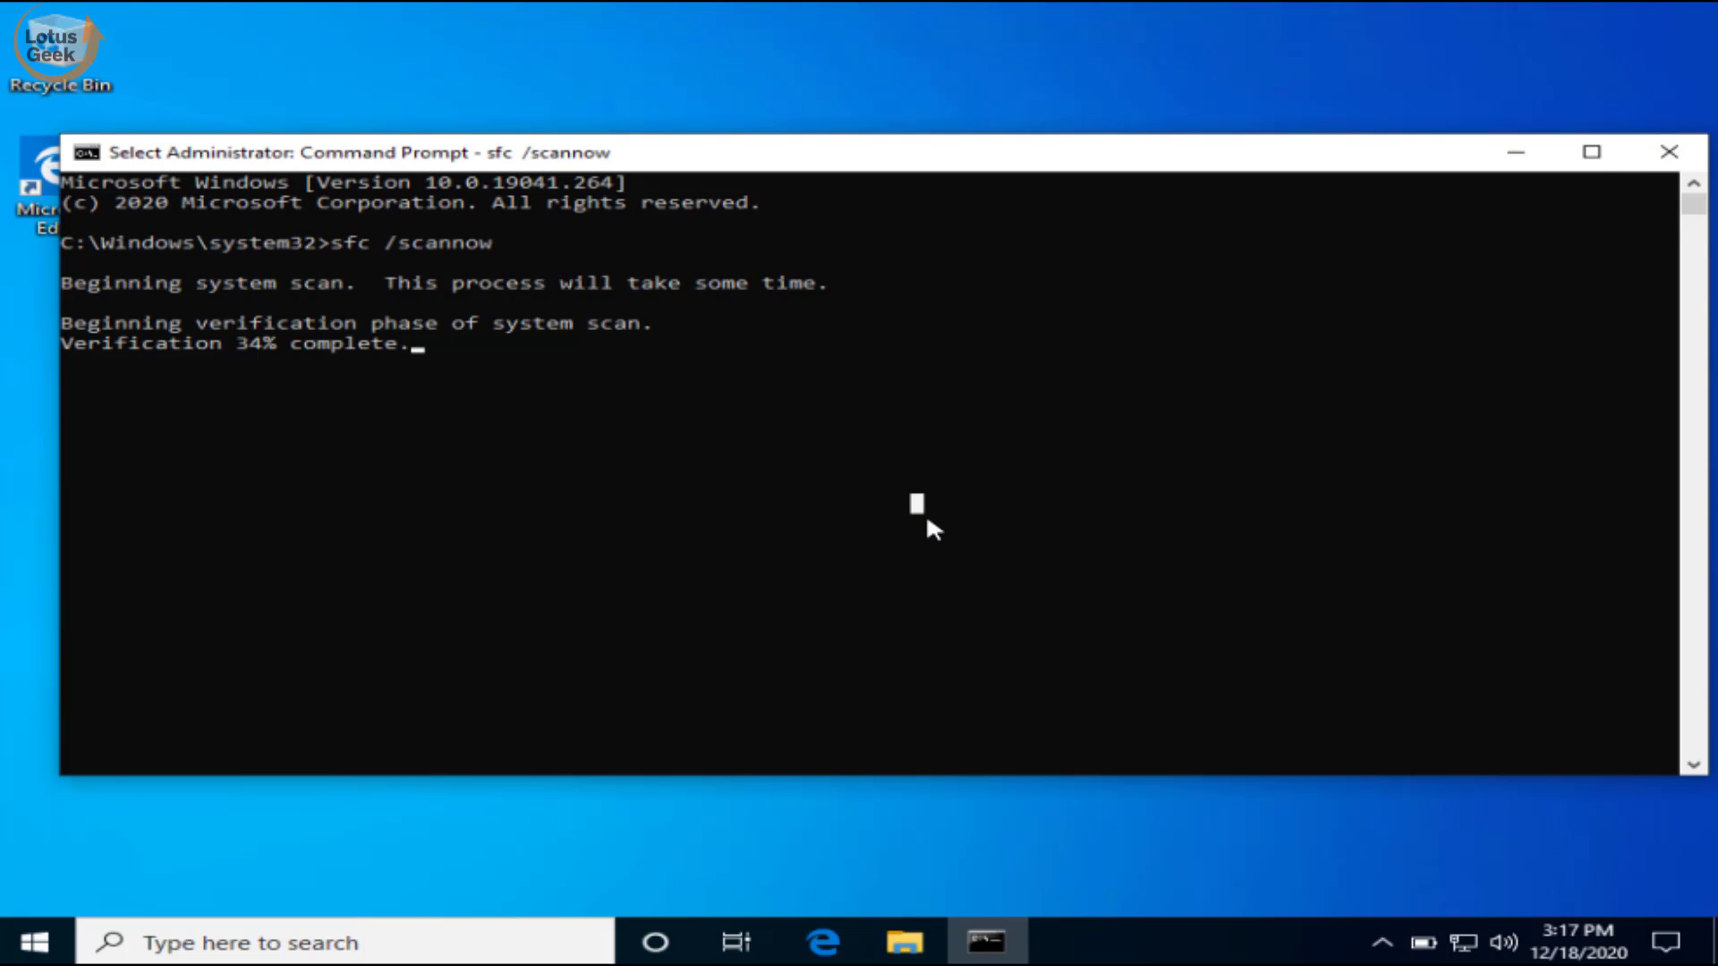
{"action": "left_click", "coordinate": [768, 563]}
{"action": "left_click_drag", "start_coordinate": [930, 166], "coordinate": [916, 155]}
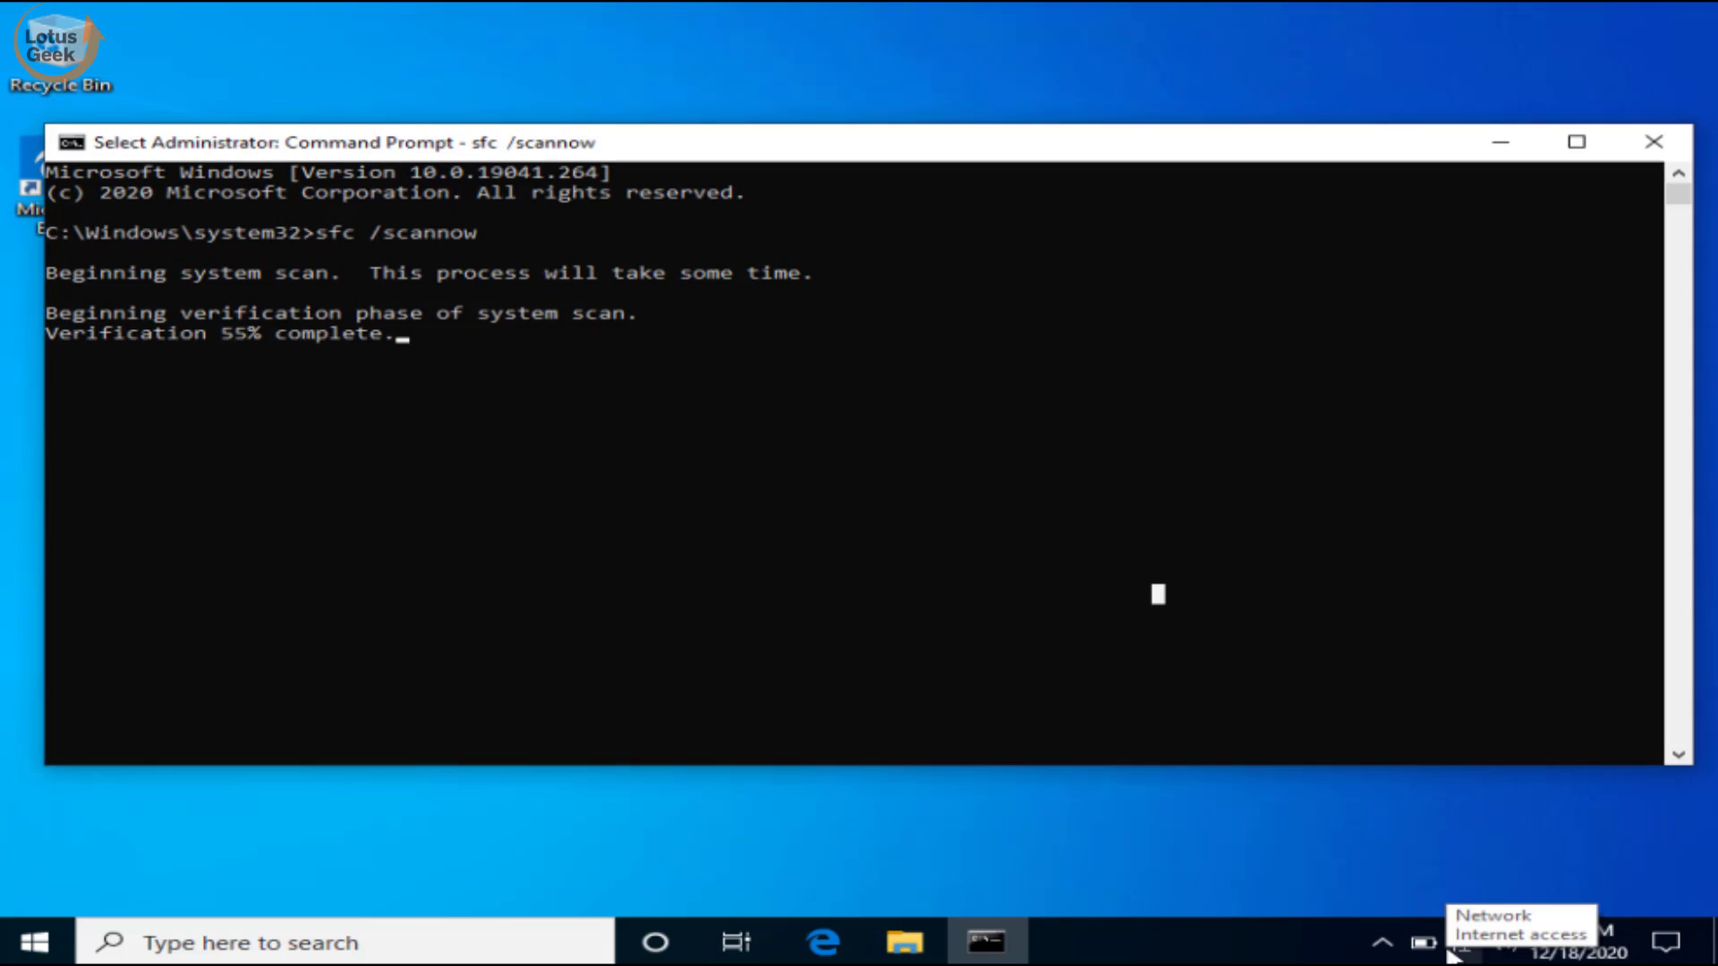
{"action": "left_click", "coordinate": [1374, 757]}
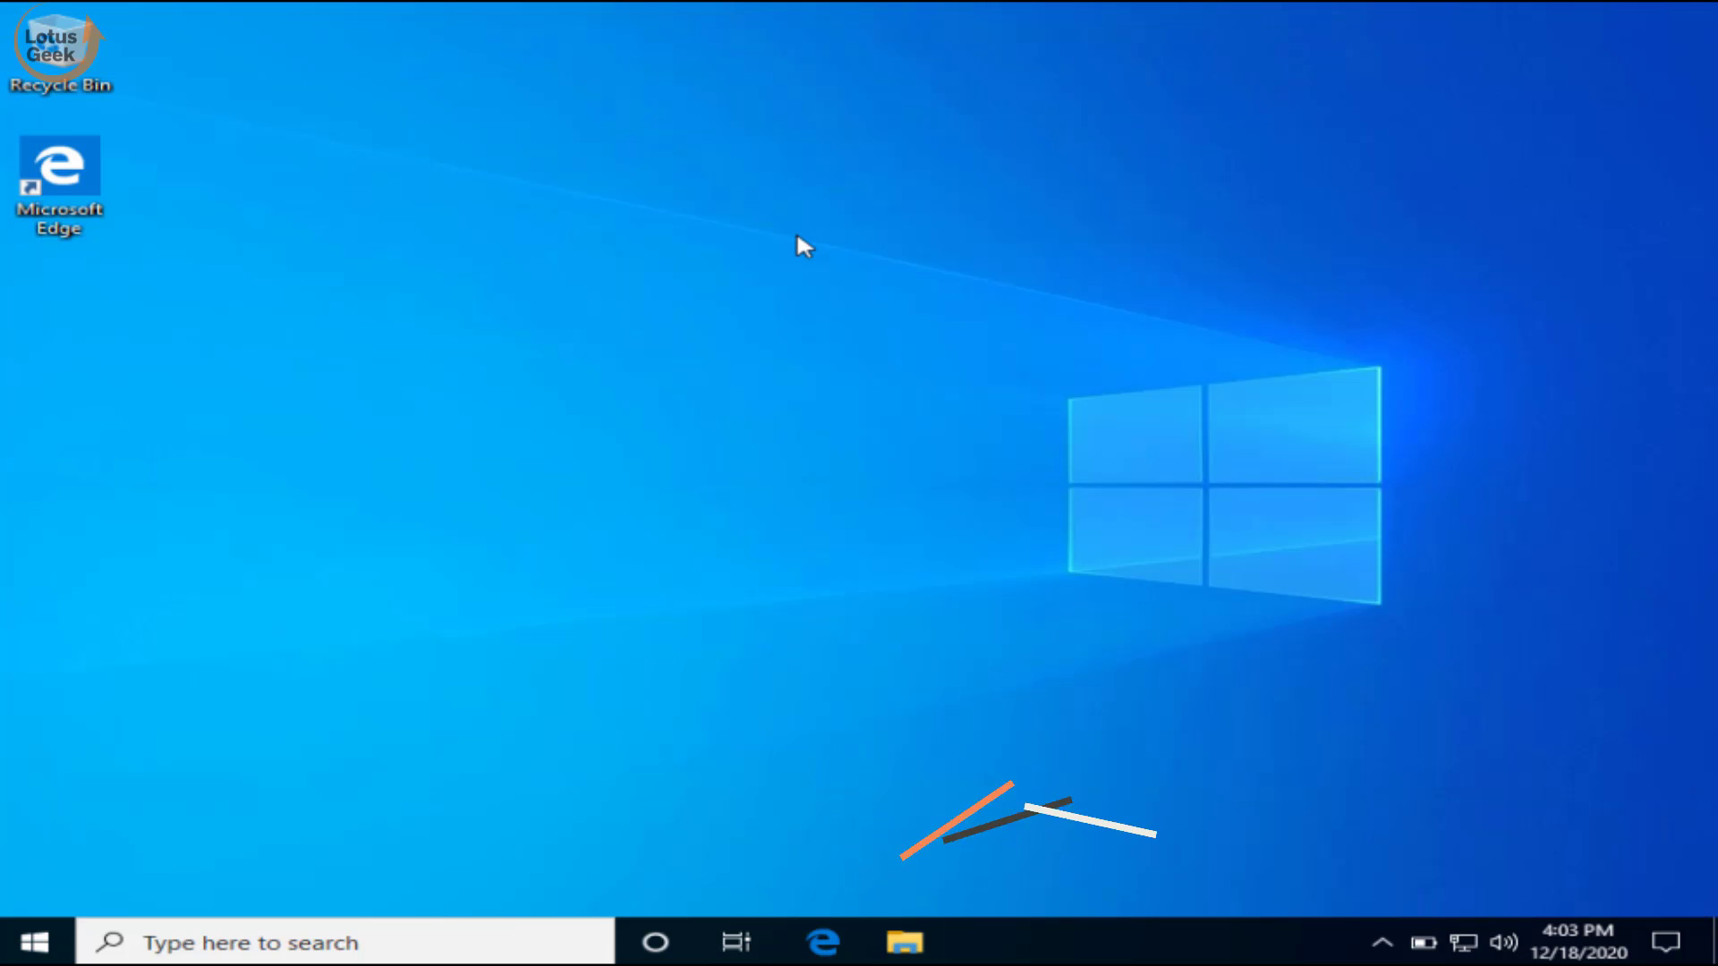
Step: Launch gpedit.msc from the Run box by accepting the 'gp' autocomplete suggestion
{"action": "key", "text": "super+r"}
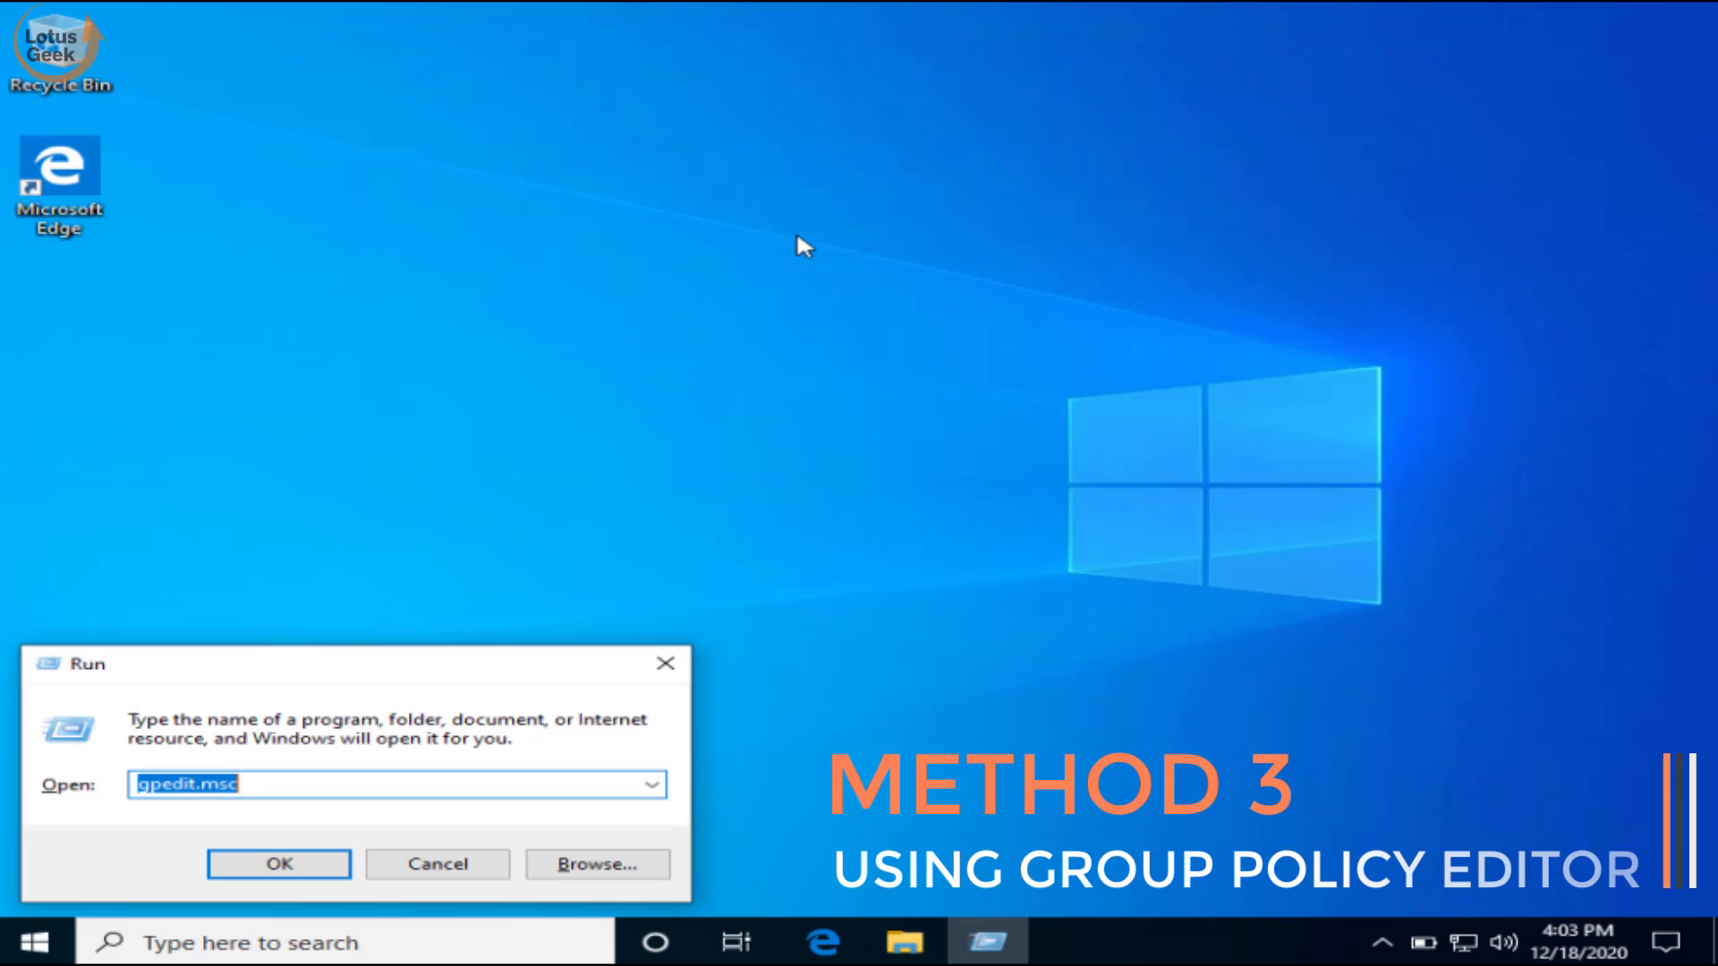
{"action": "key", "text": "BackSpace"}
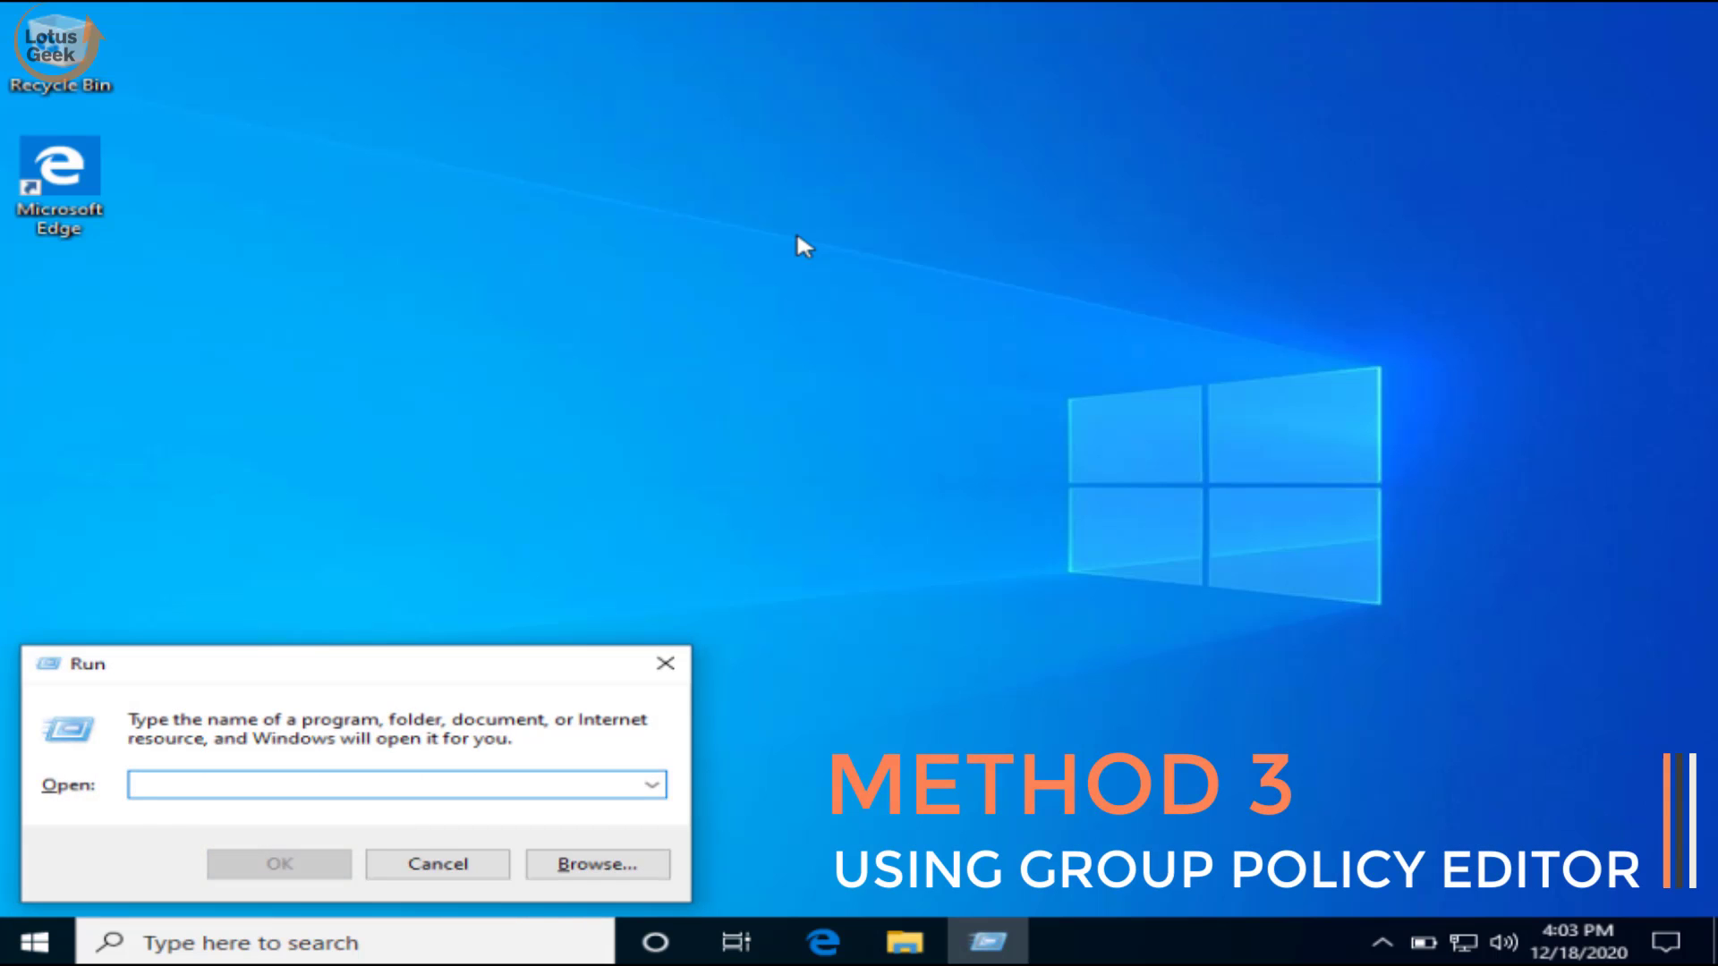
{"action": "type", "text": "gp"}
{"action": "key", "text": "Down"}
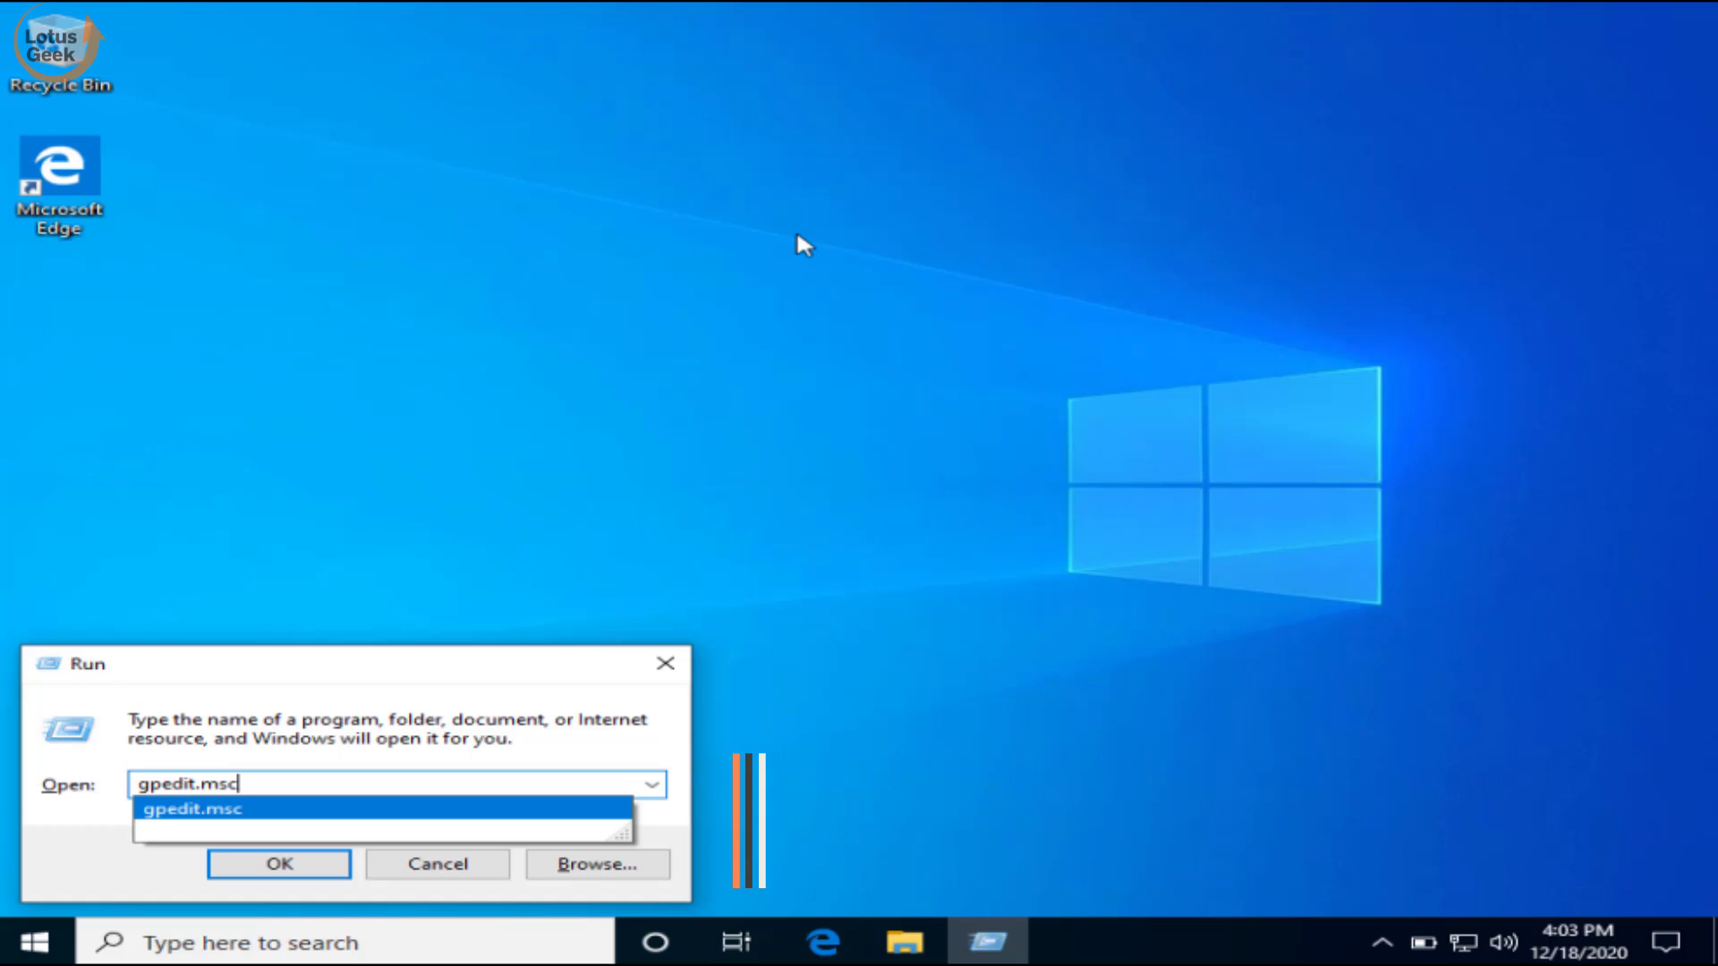
{"action": "key", "text": "Return"}
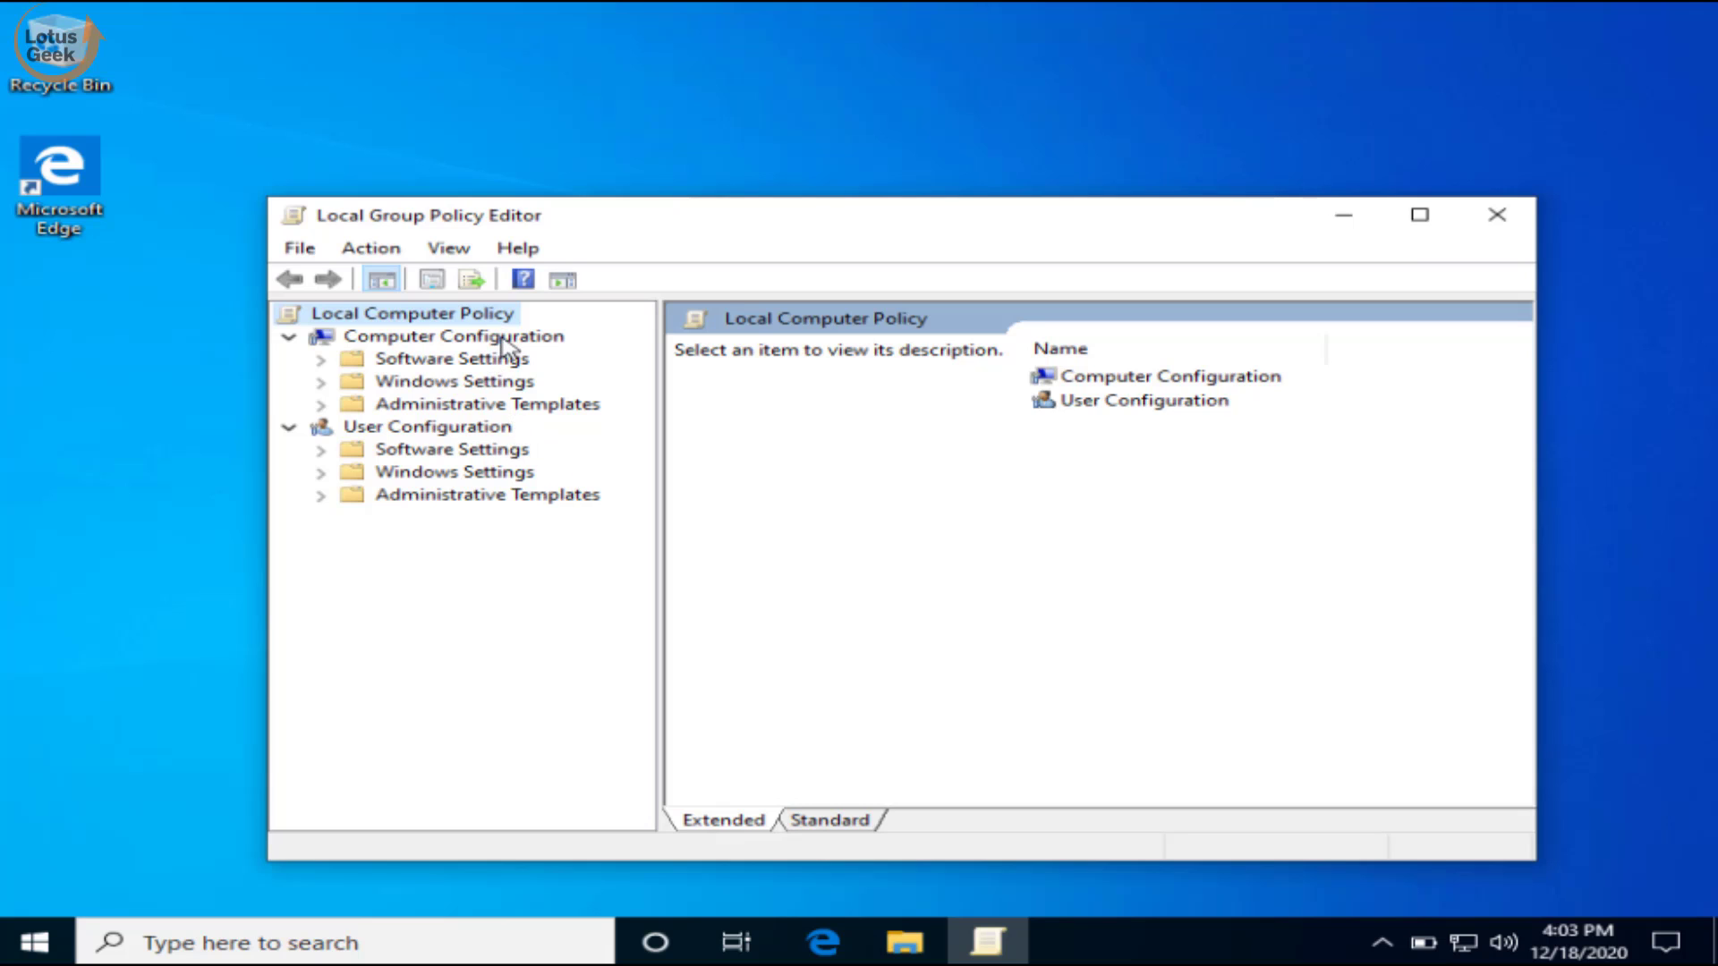
Step: Go to Administrative Templates > Windows Components > Biometrics > Facial Features and open Configure enhanced anti-spoofing
{"action": "left_click", "coordinate": [495, 408]}
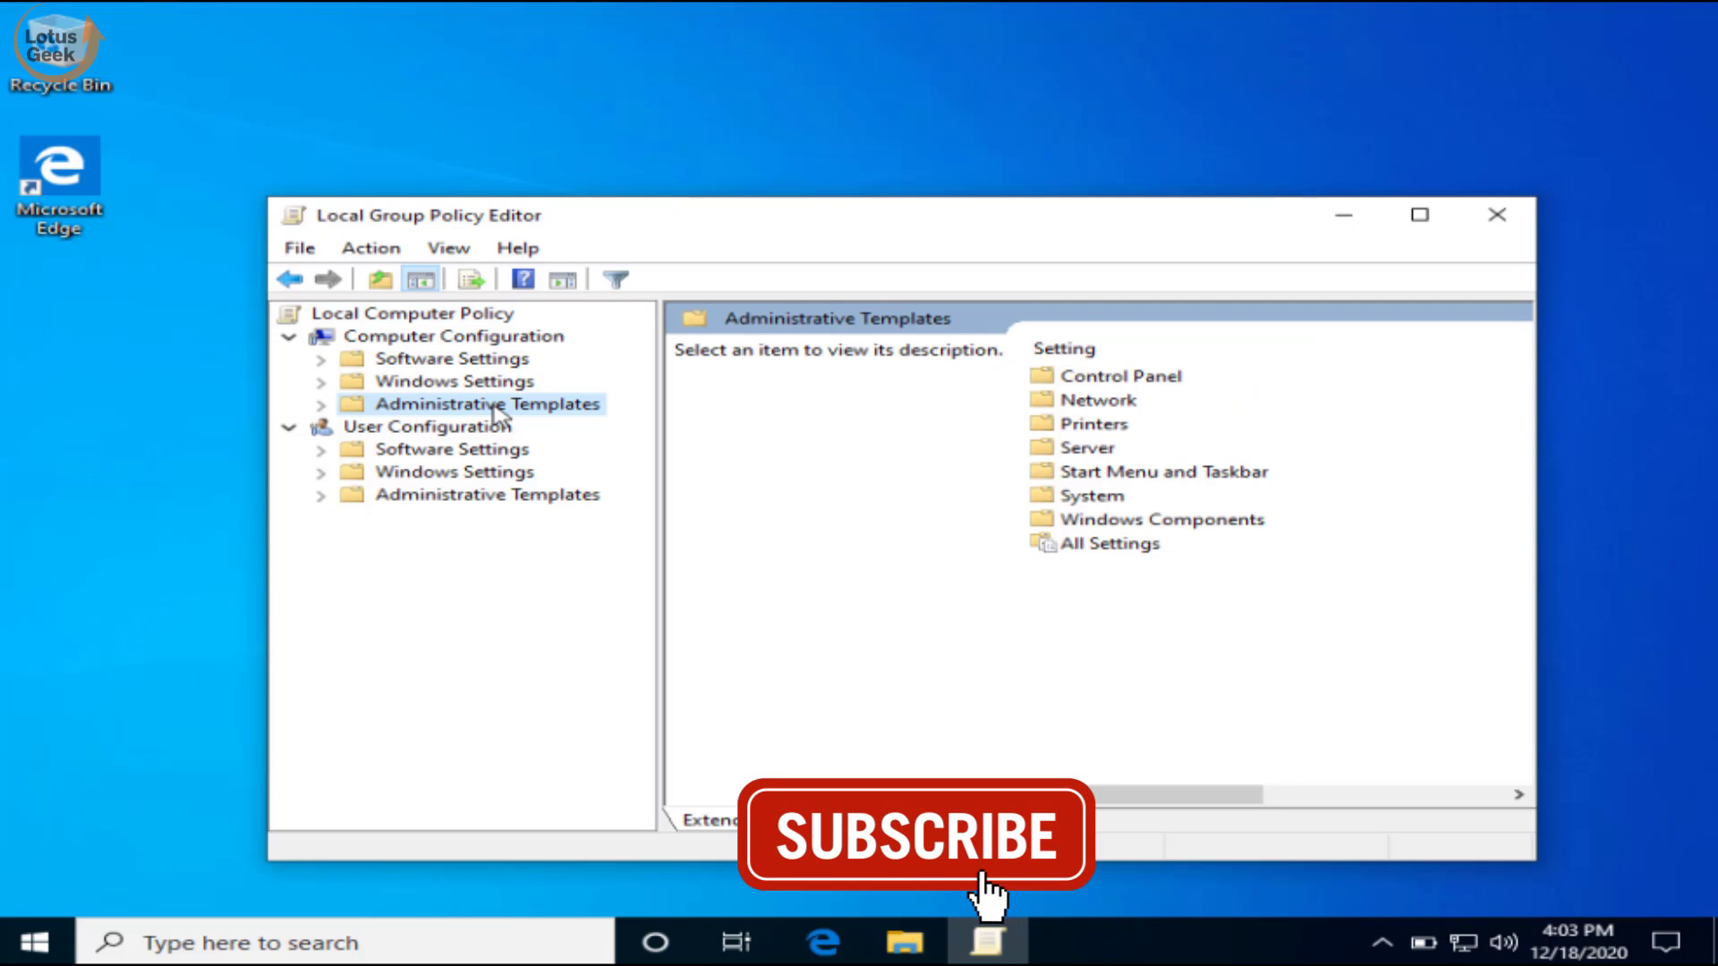
{"action": "double_click", "coordinate": [495, 407]}
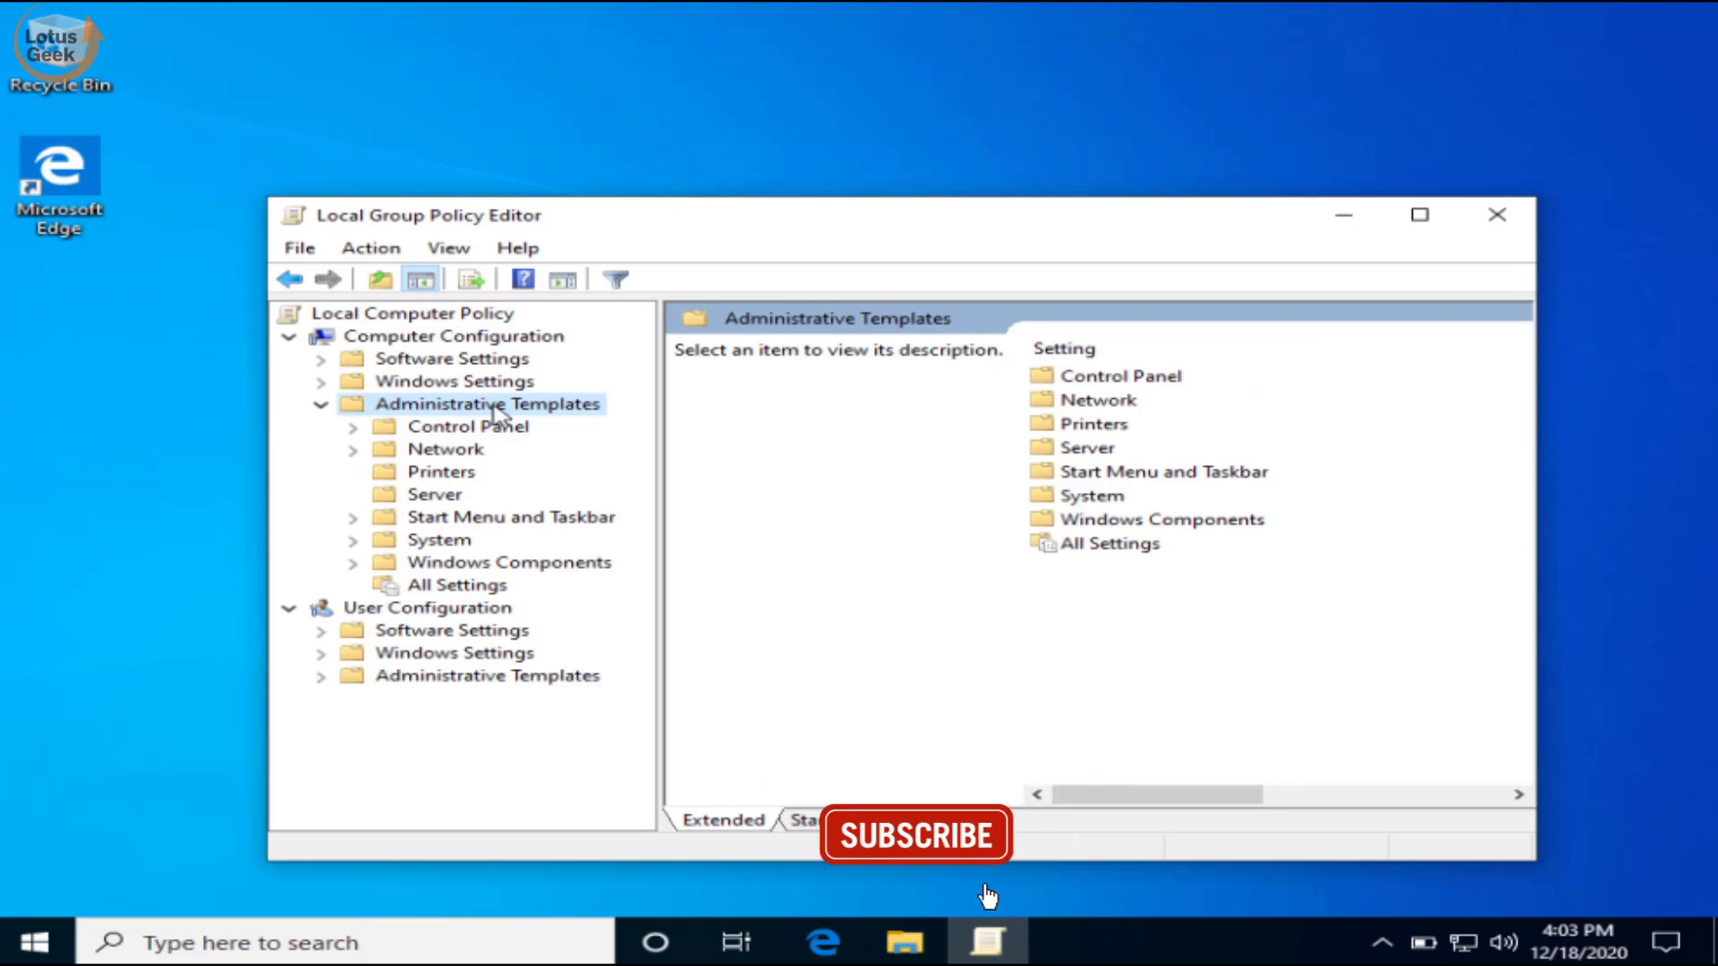
{"action": "double_click", "coordinate": [534, 563]}
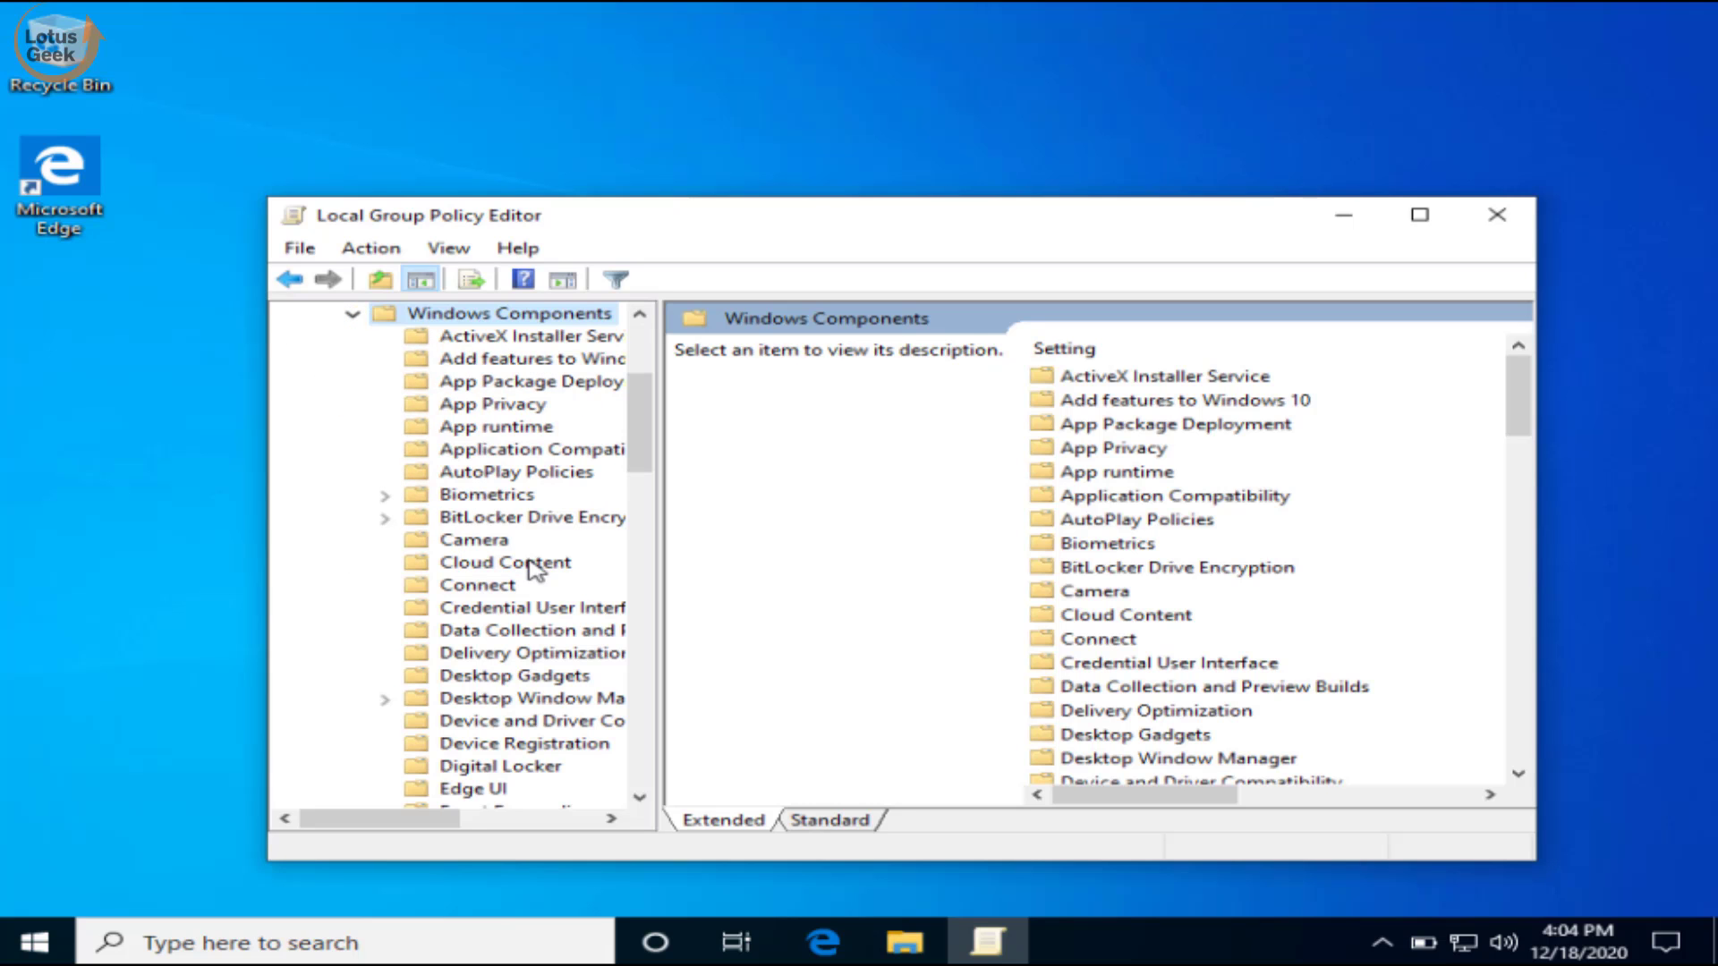
{"action": "left_click", "coordinate": [531, 564]}
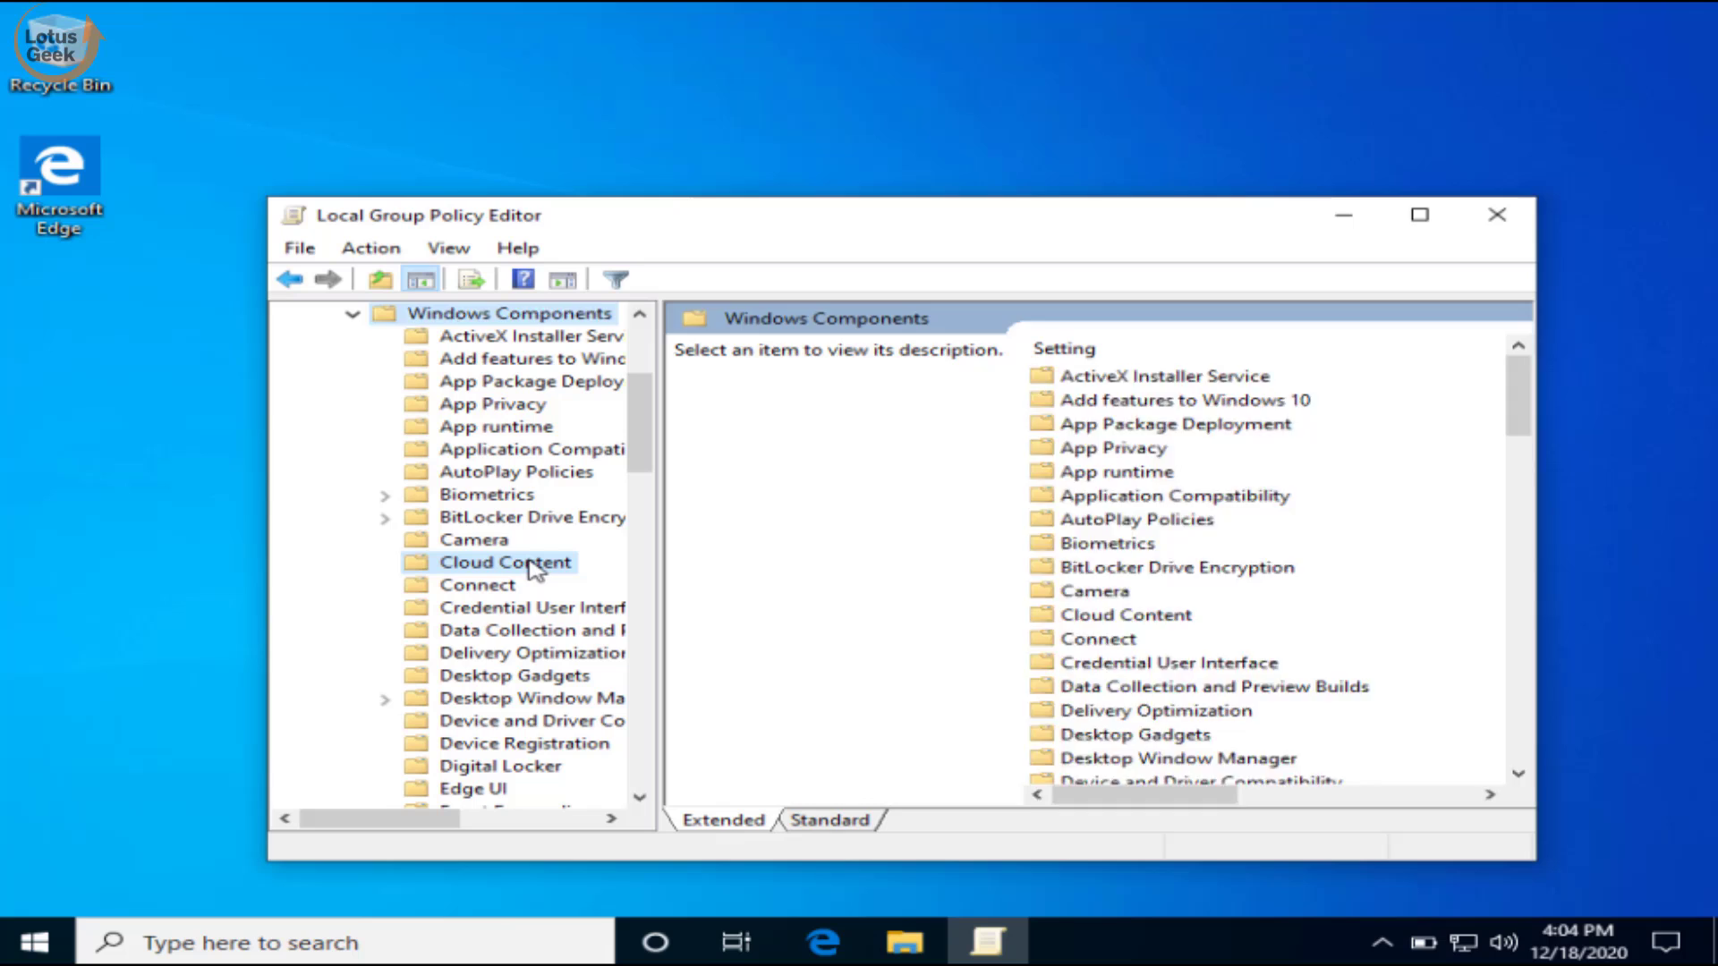
{"action": "key", "text": "b"}
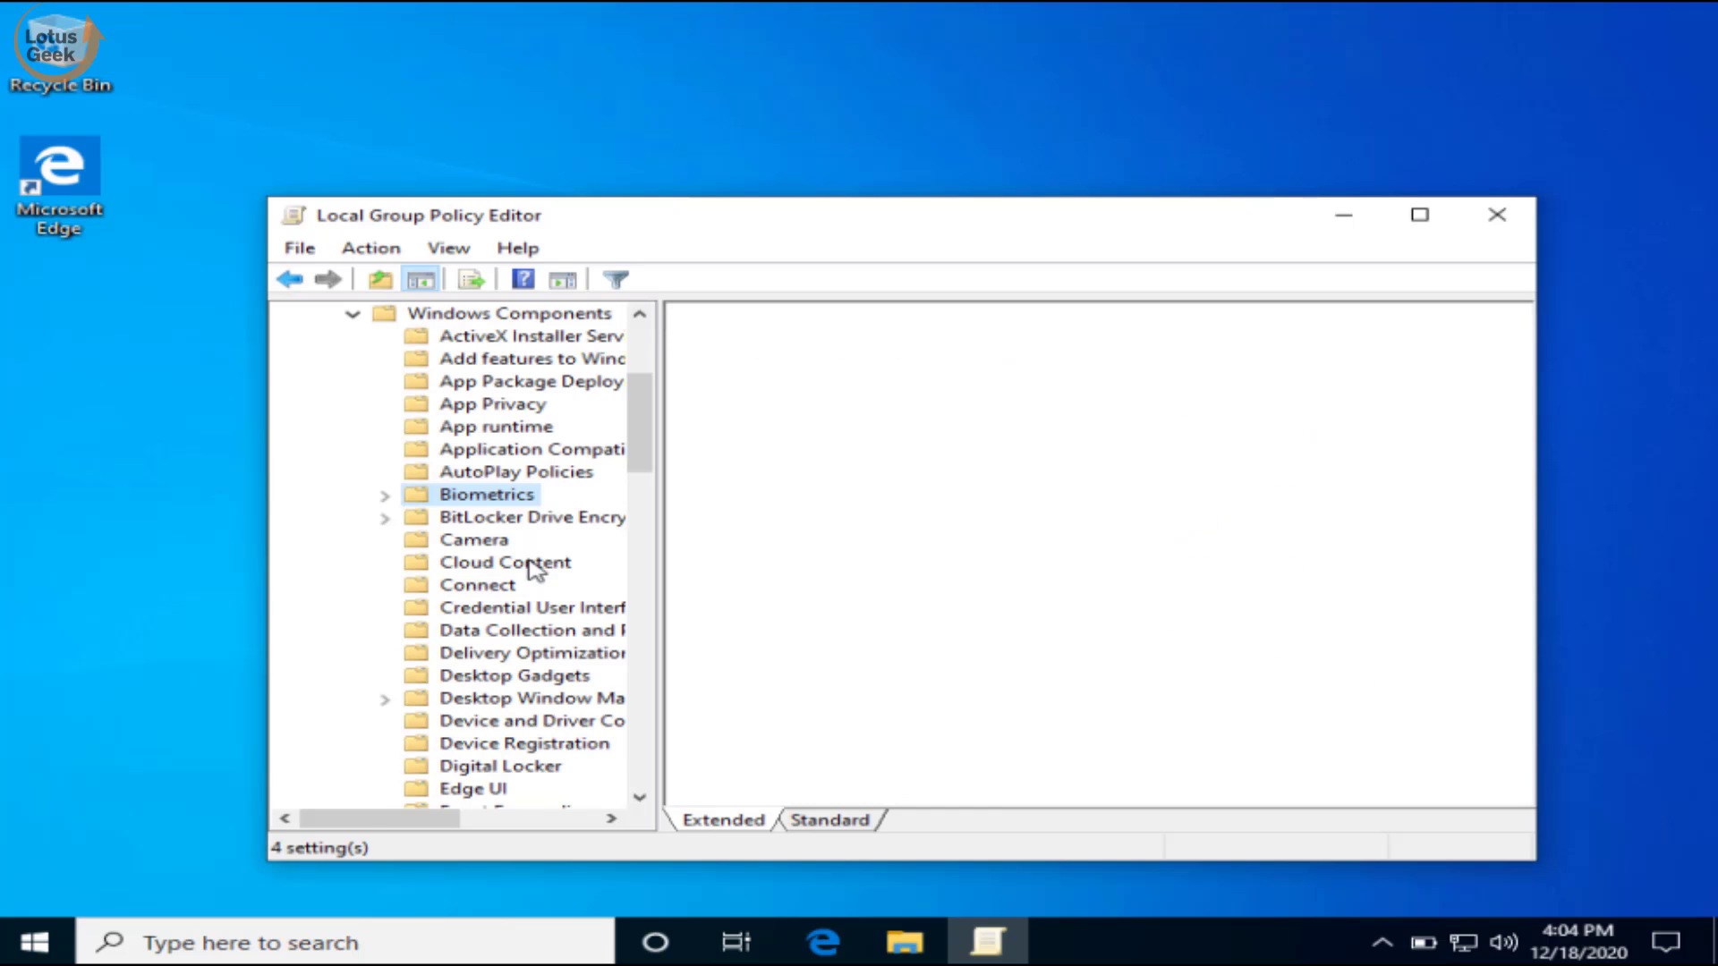
{"action": "double_click", "coordinate": [463, 503]}
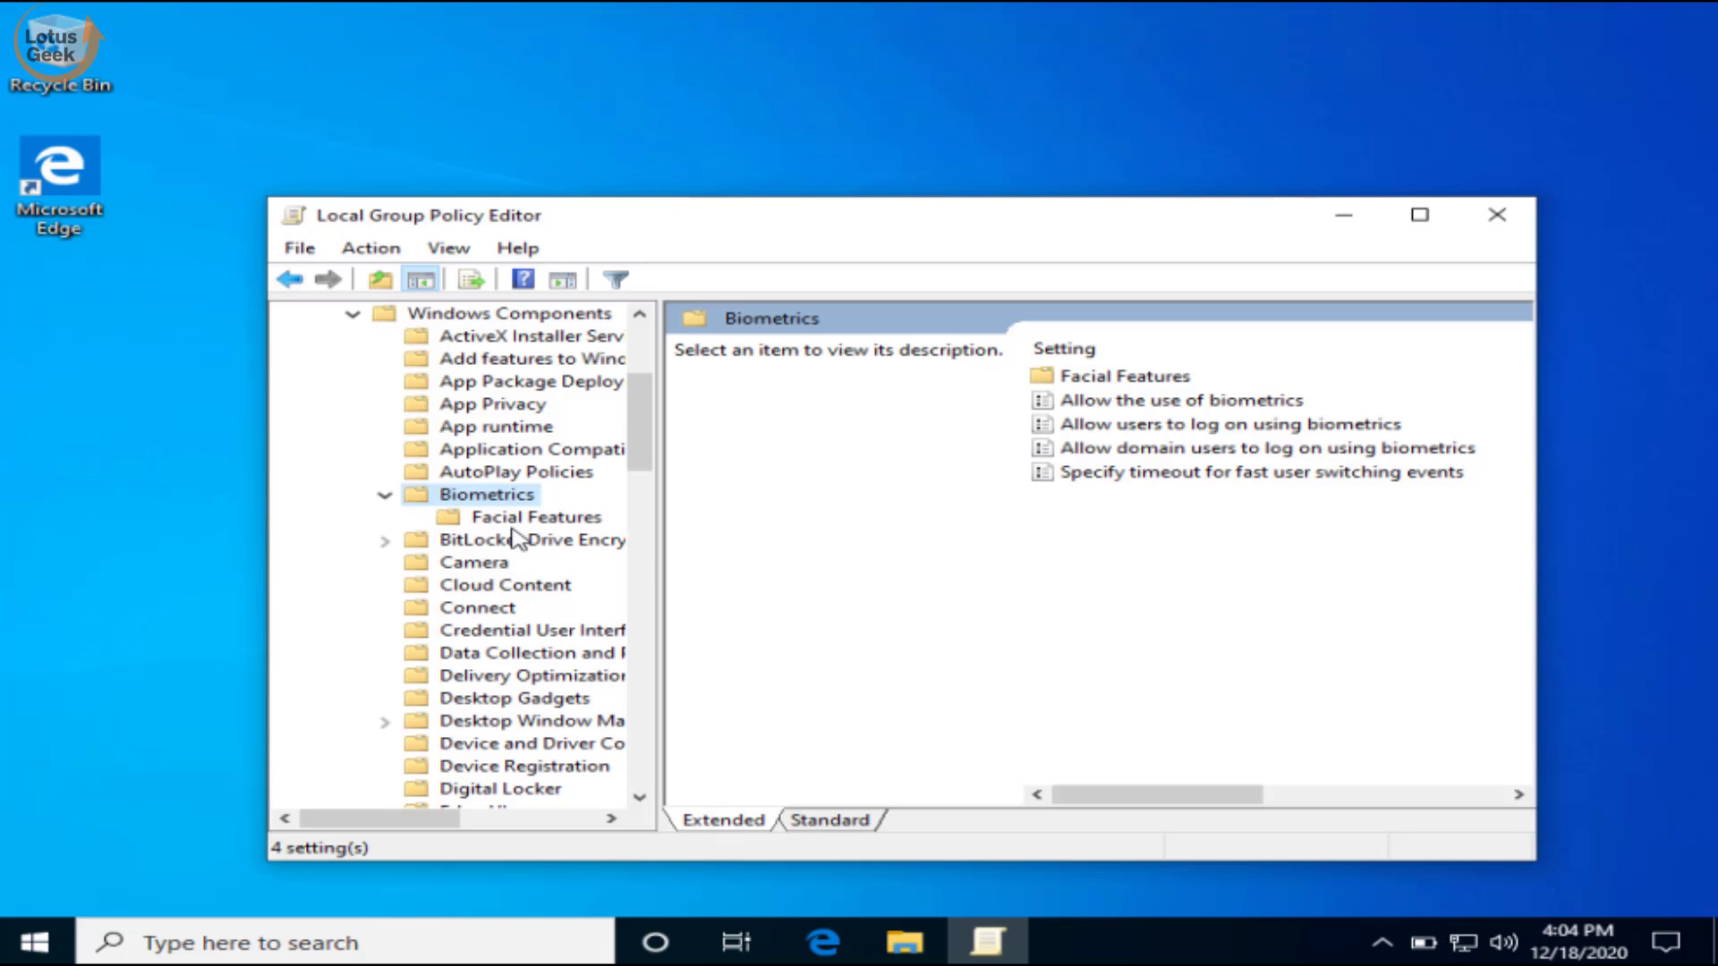
{"action": "left_click", "coordinate": [501, 521]}
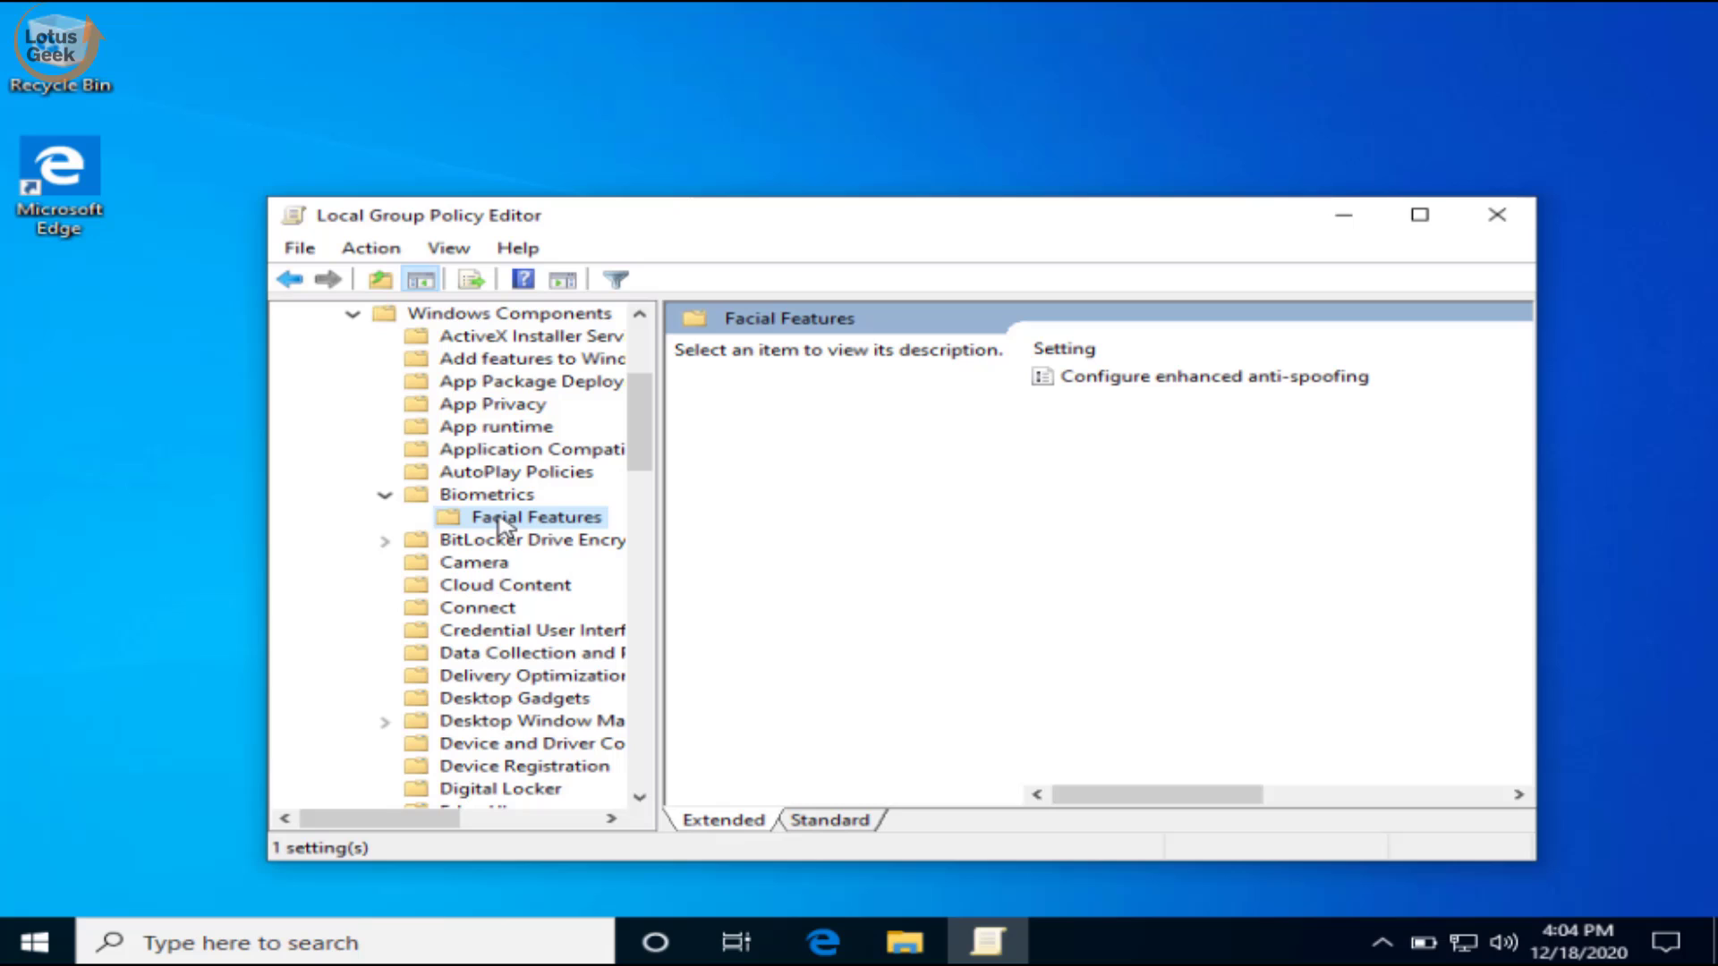
{"action": "left_click", "coordinate": [1129, 380]}
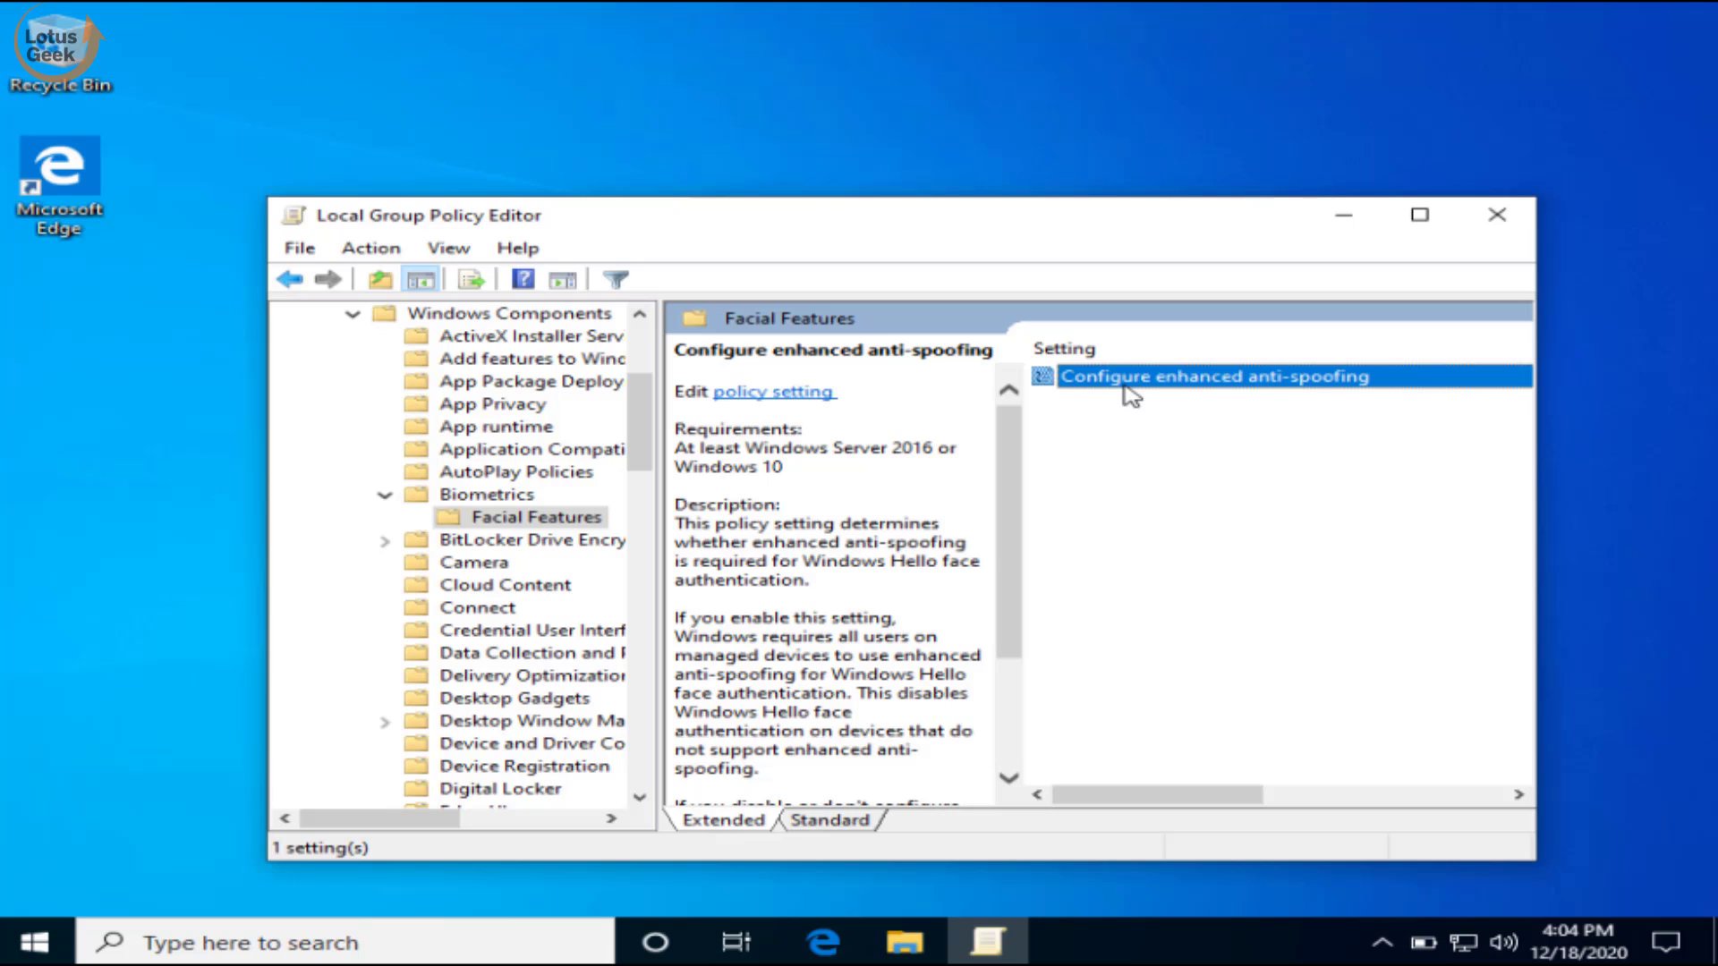
{"action": "double_click", "coordinate": [1121, 384]}
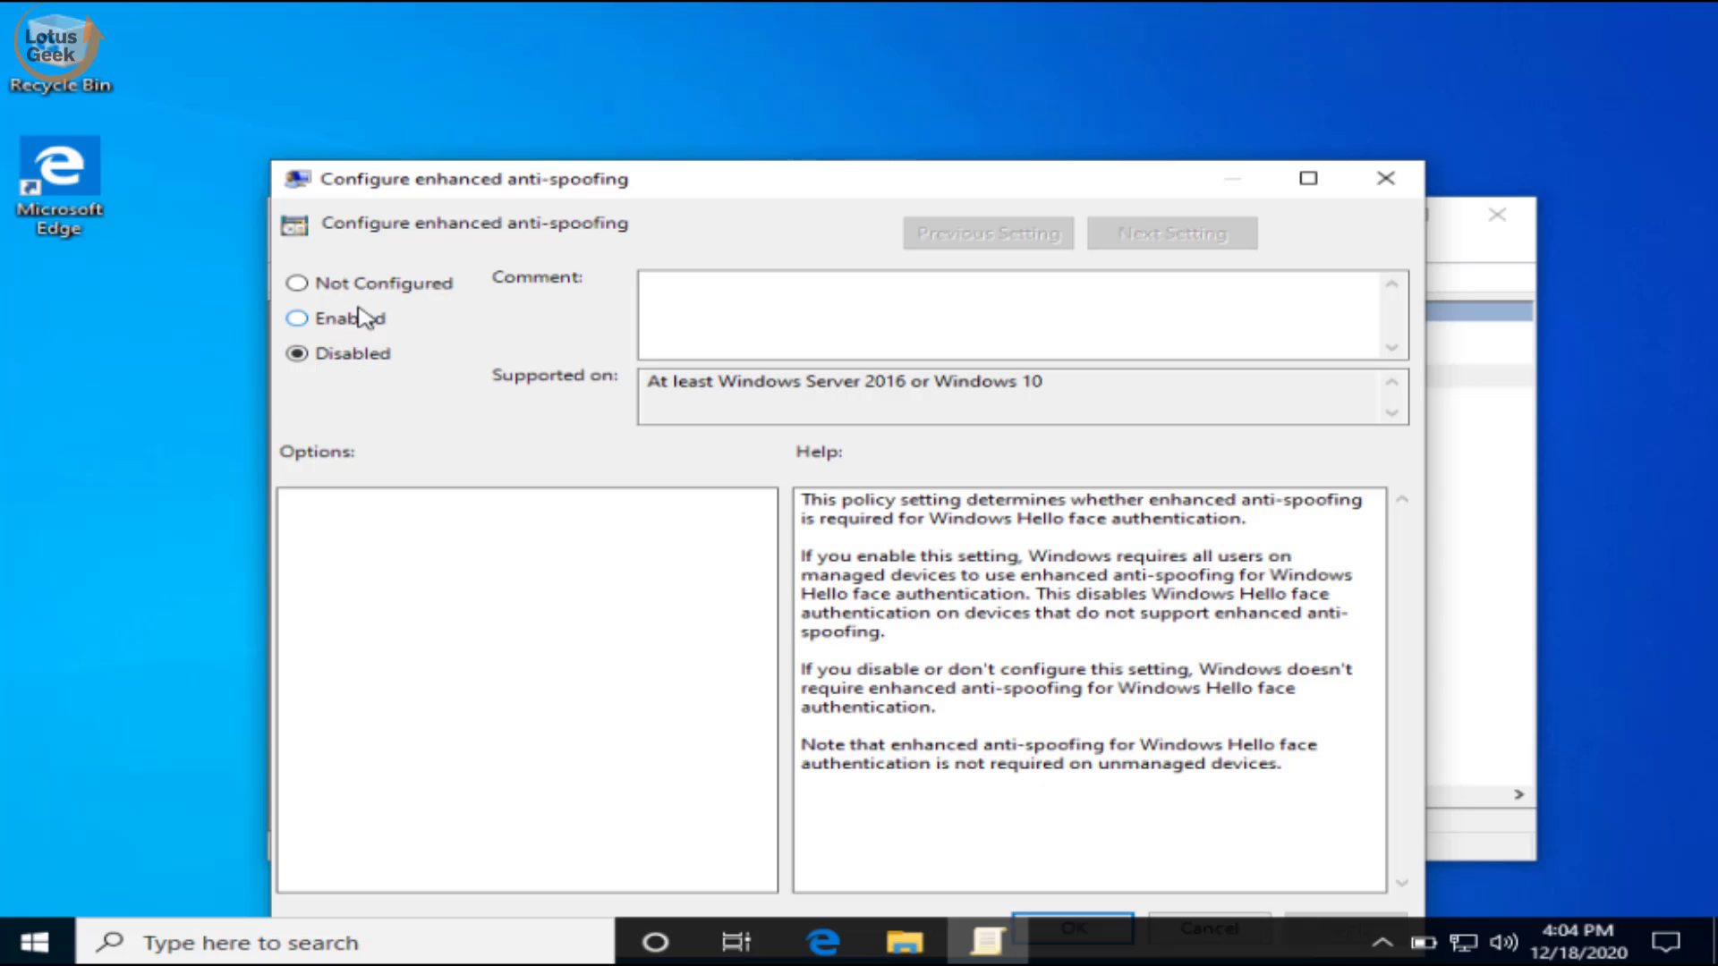
Step: Set Configure enhanced anti-spoofing to Disabled, apply it, and close the policy dialog
{"action": "left_click", "coordinate": [383, 284]}
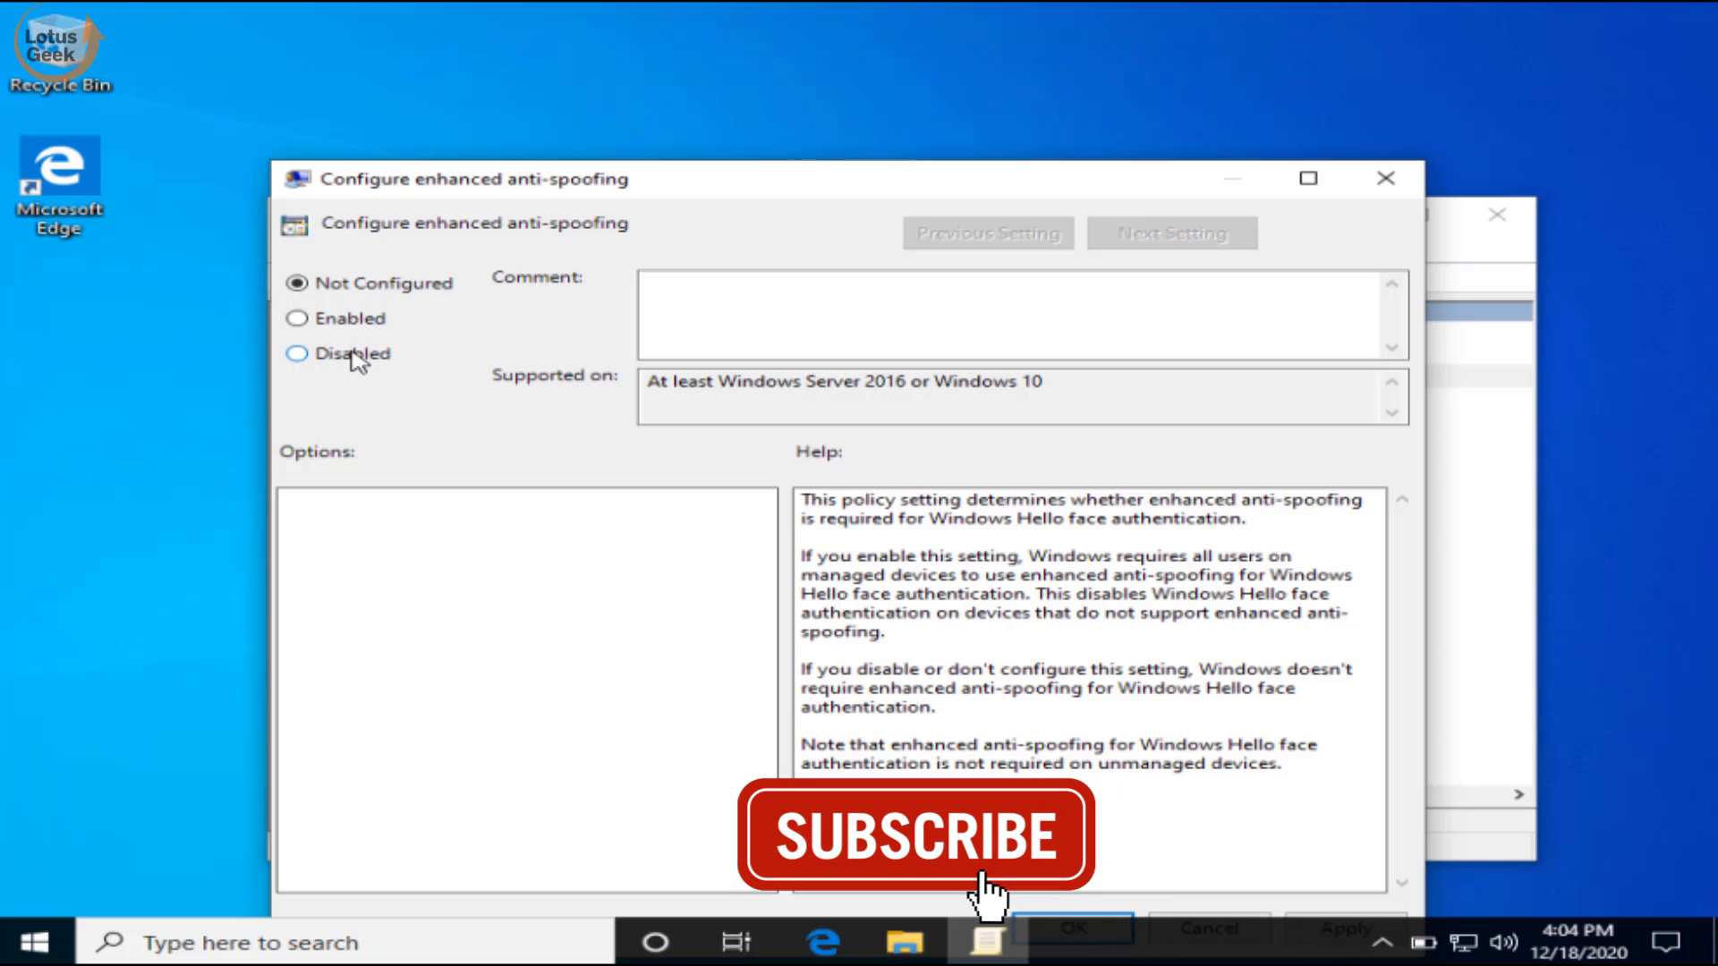
{"action": "left_click", "coordinate": [354, 354]}
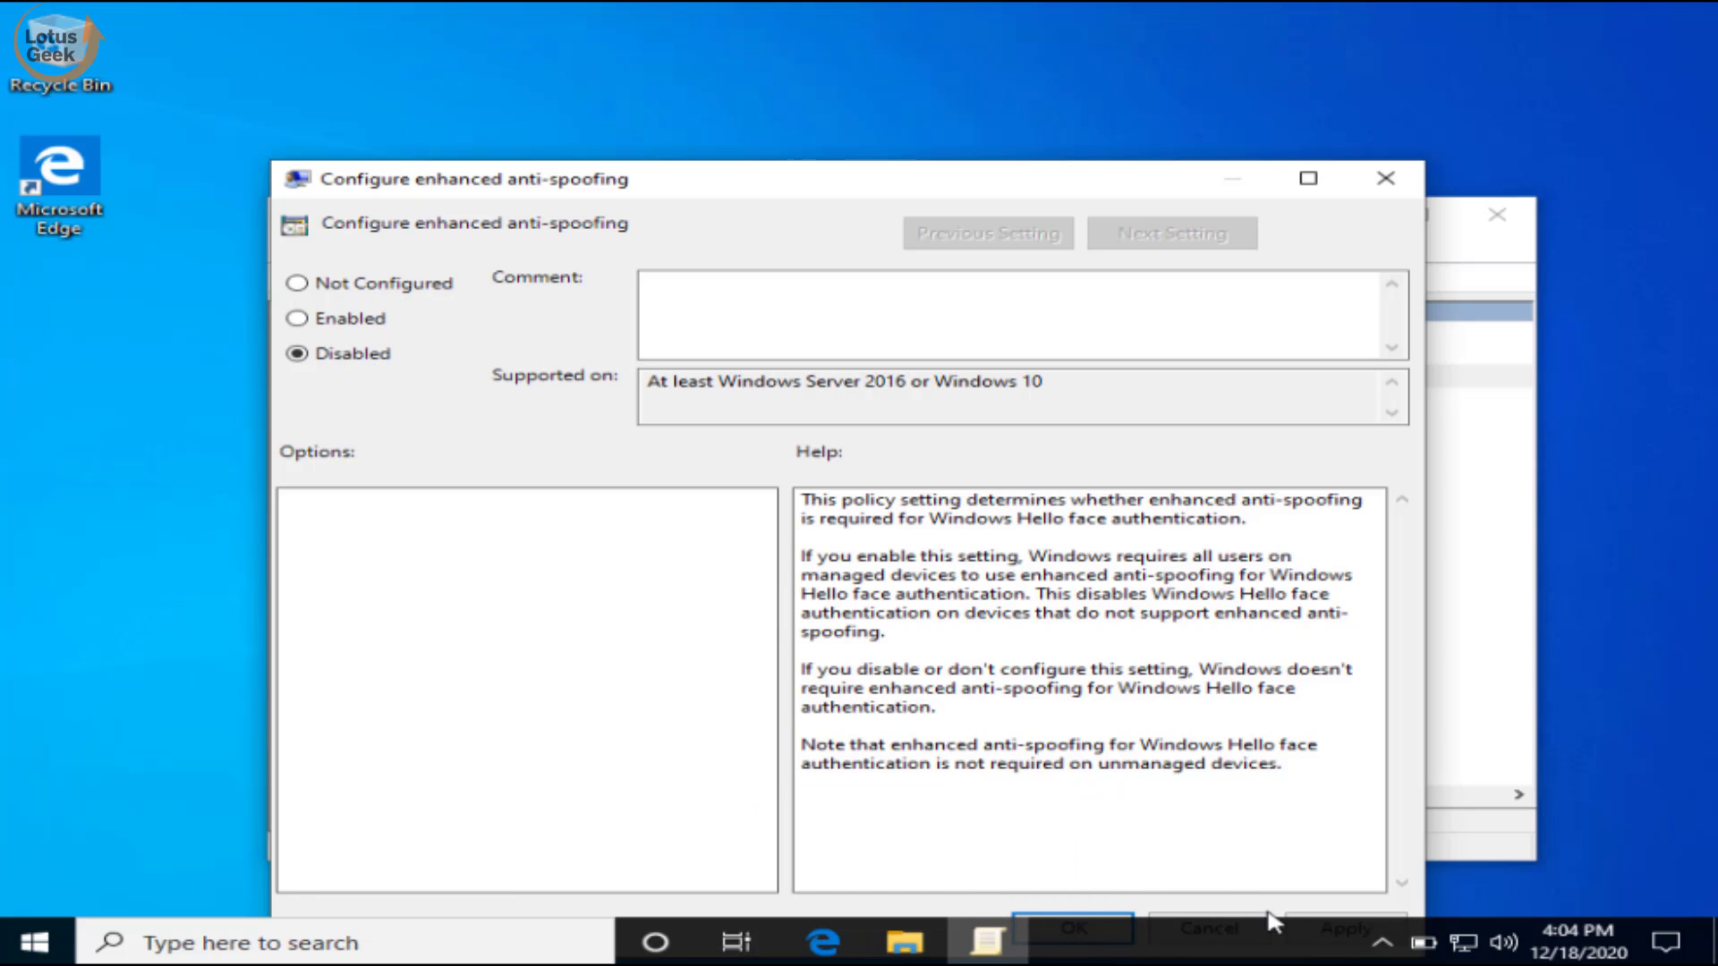
{"action": "left_click", "coordinate": [1307, 918]}
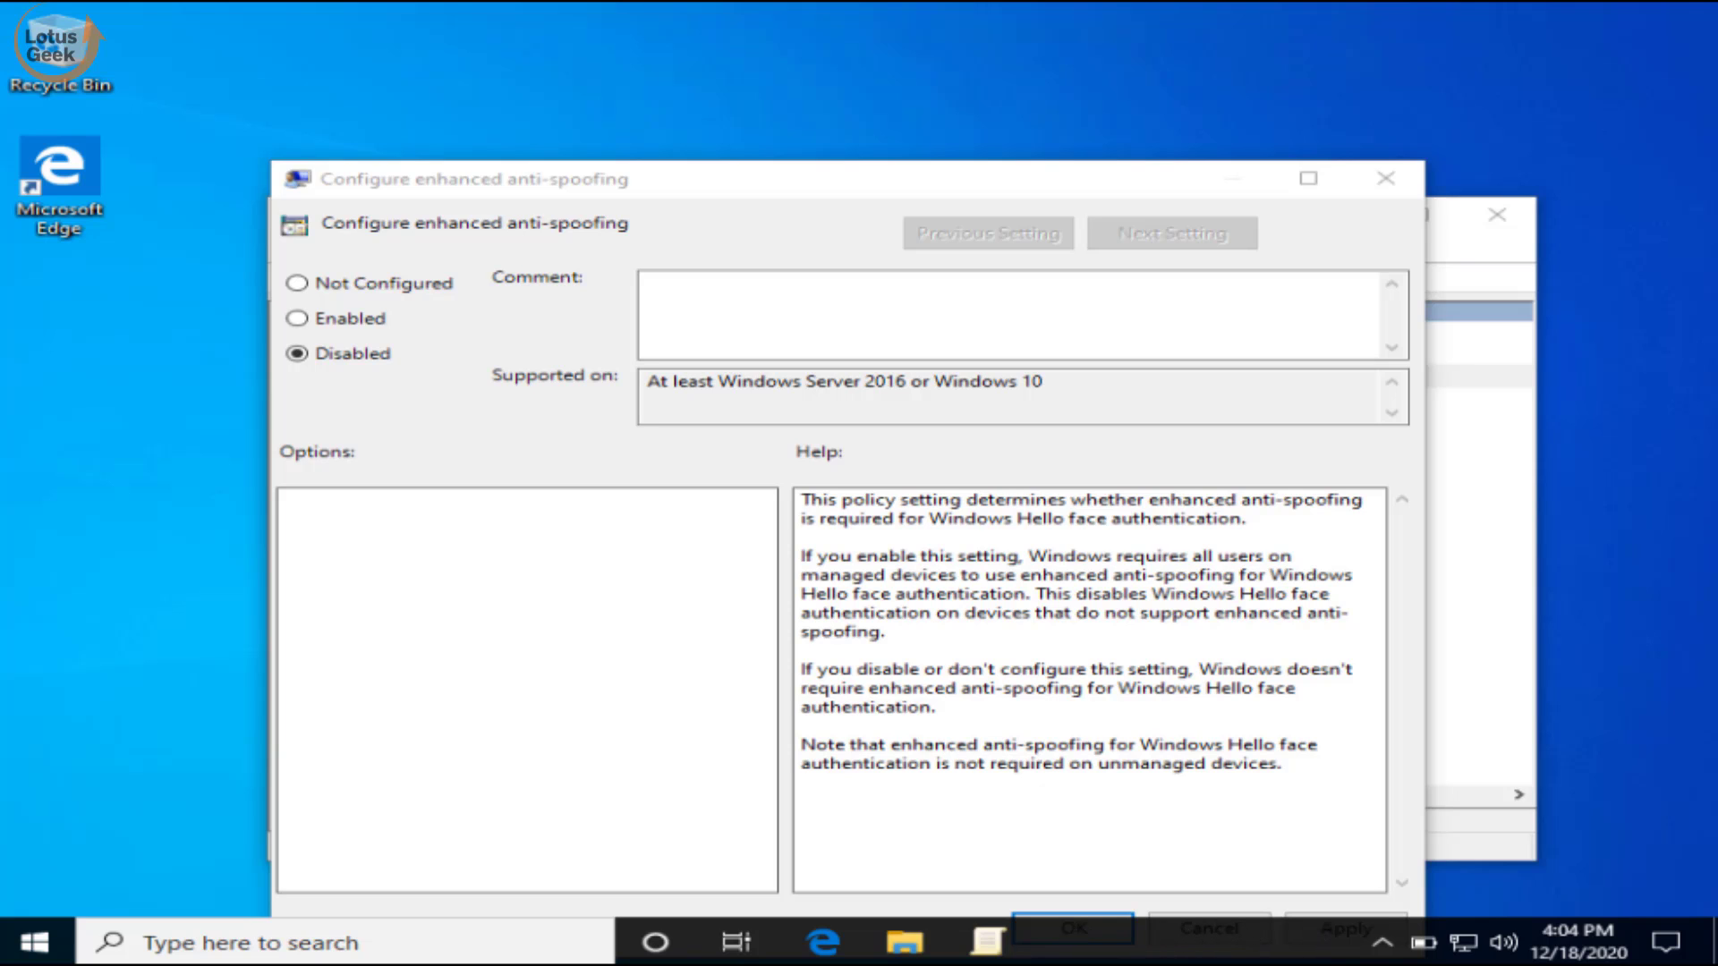
{"action": "mouse_move", "coordinate": [861, 179]}
{"action": "left_mouse_down"}
{"action": "mouse_move", "coordinate": [861, 154]}
{"action": "mouse_move", "coordinate": [885, 170]}
{"action": "left_mouse_up"}
{"action": "left_click", "coordinate": [1356, 884]}
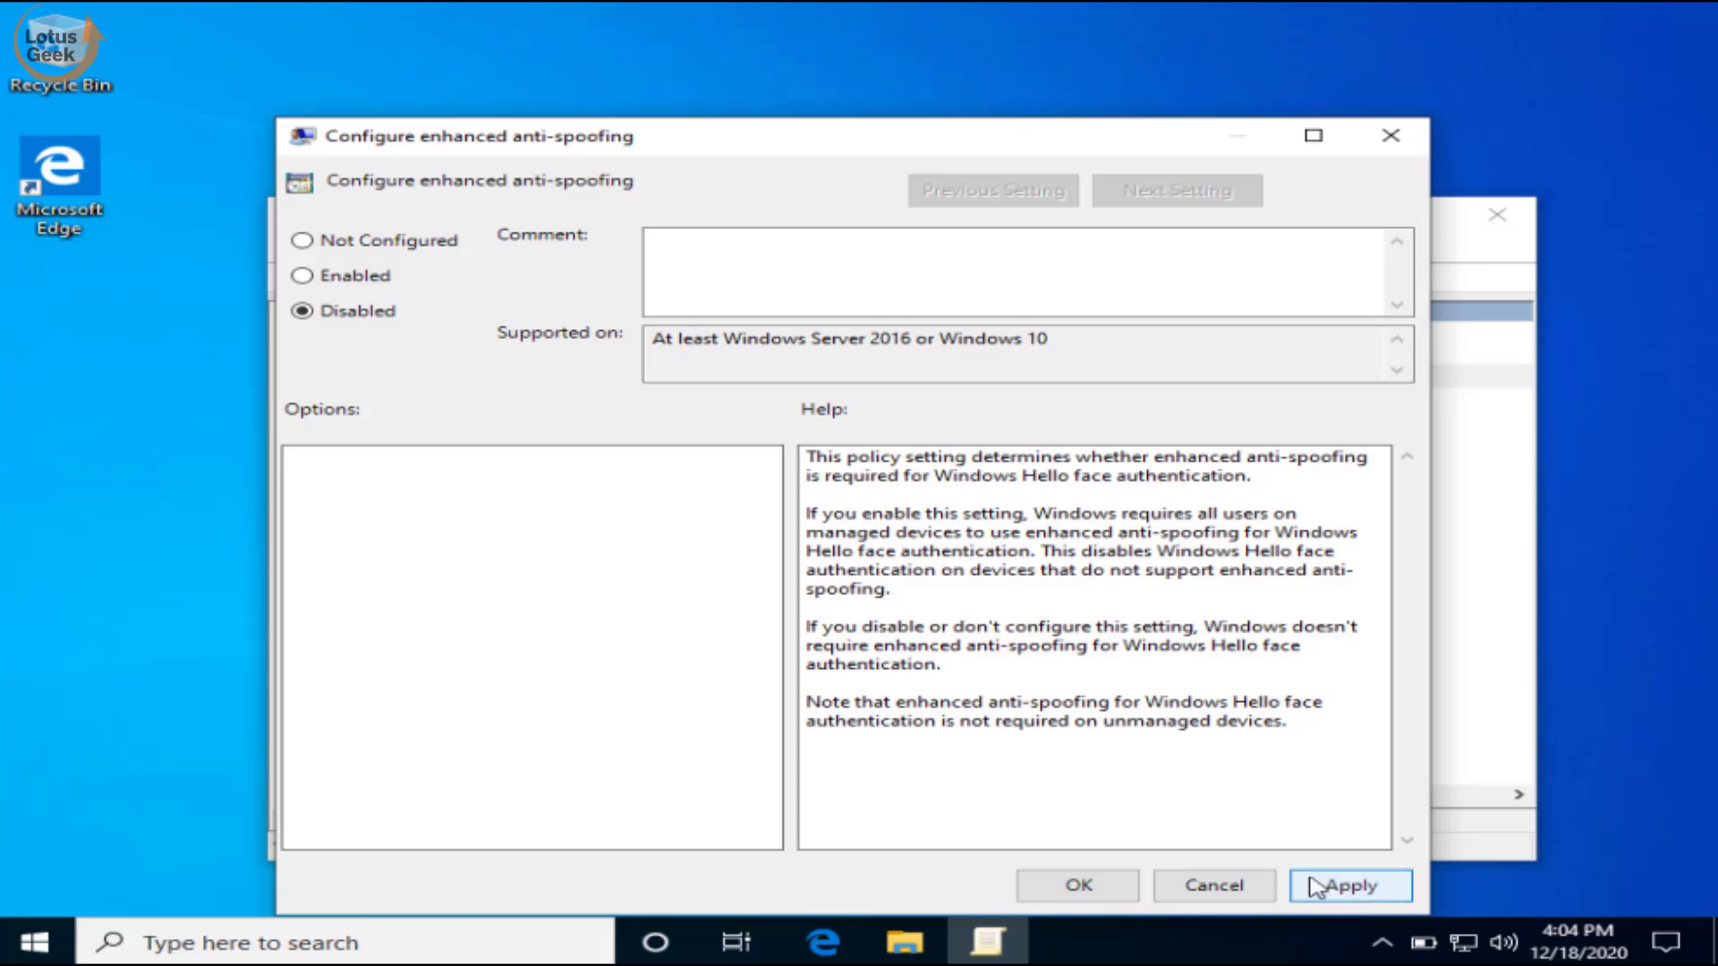
{"action": "left_click", "coordinate": [1217, 886]}
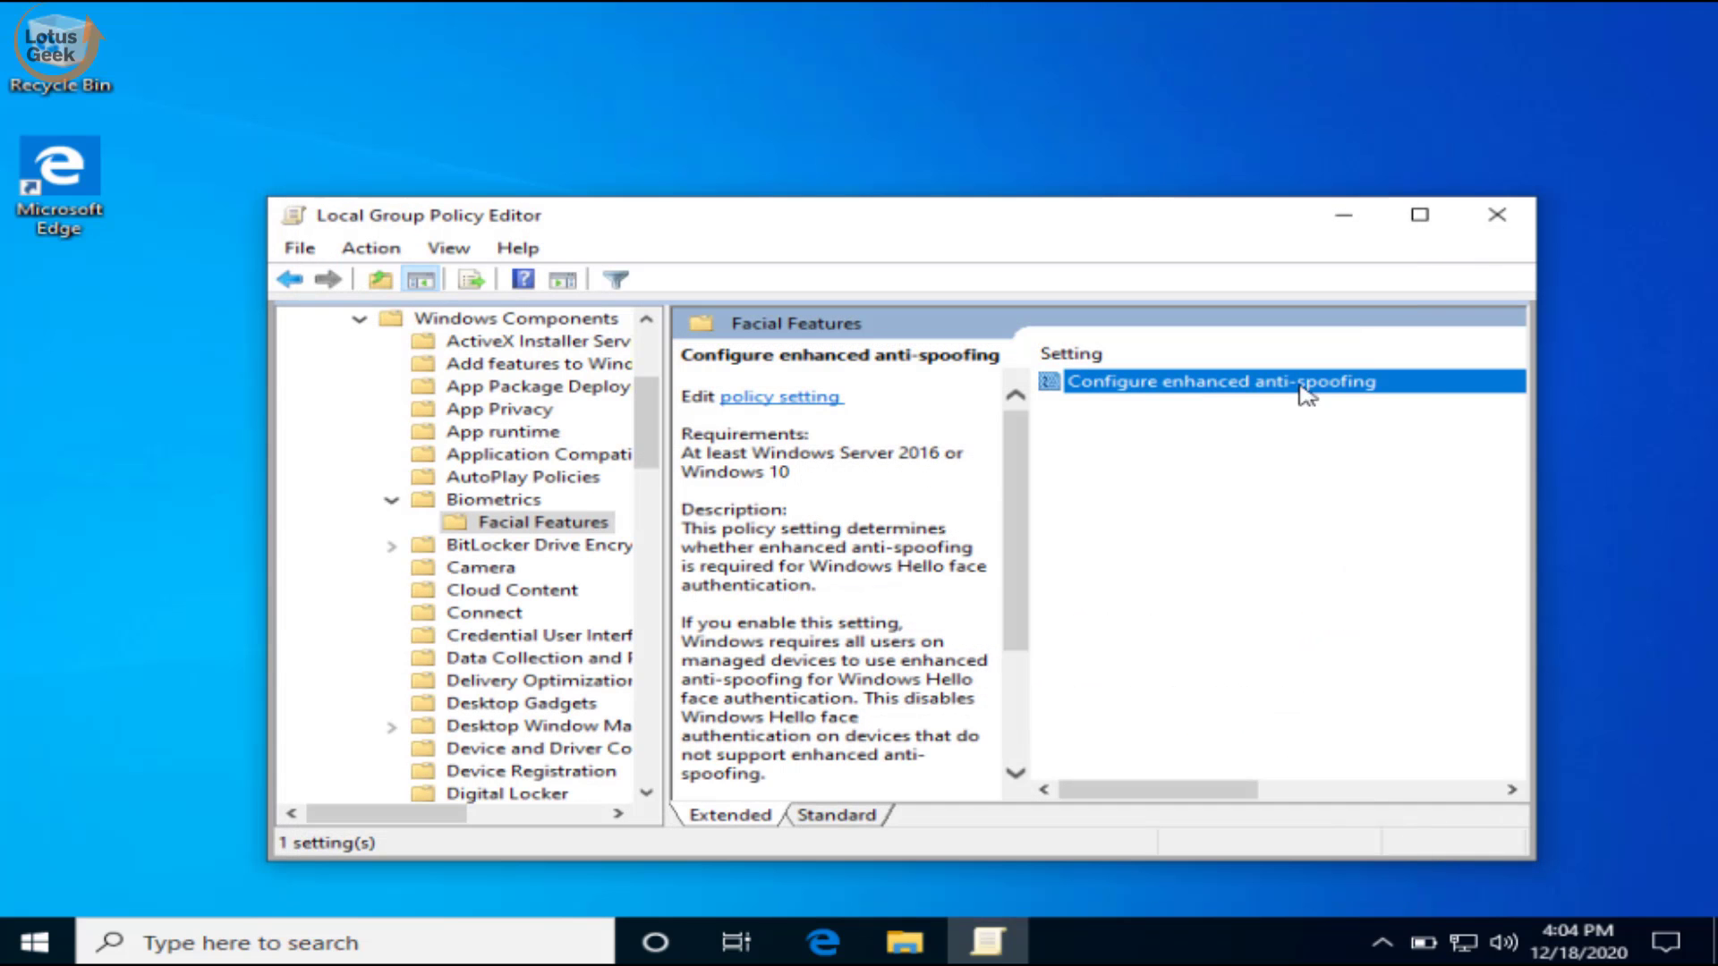
Step: Close the Local Group Policy Editor and choose Restart from the Start menu's power options
{"action": "left_click", "coordinate": [1498, 215]}
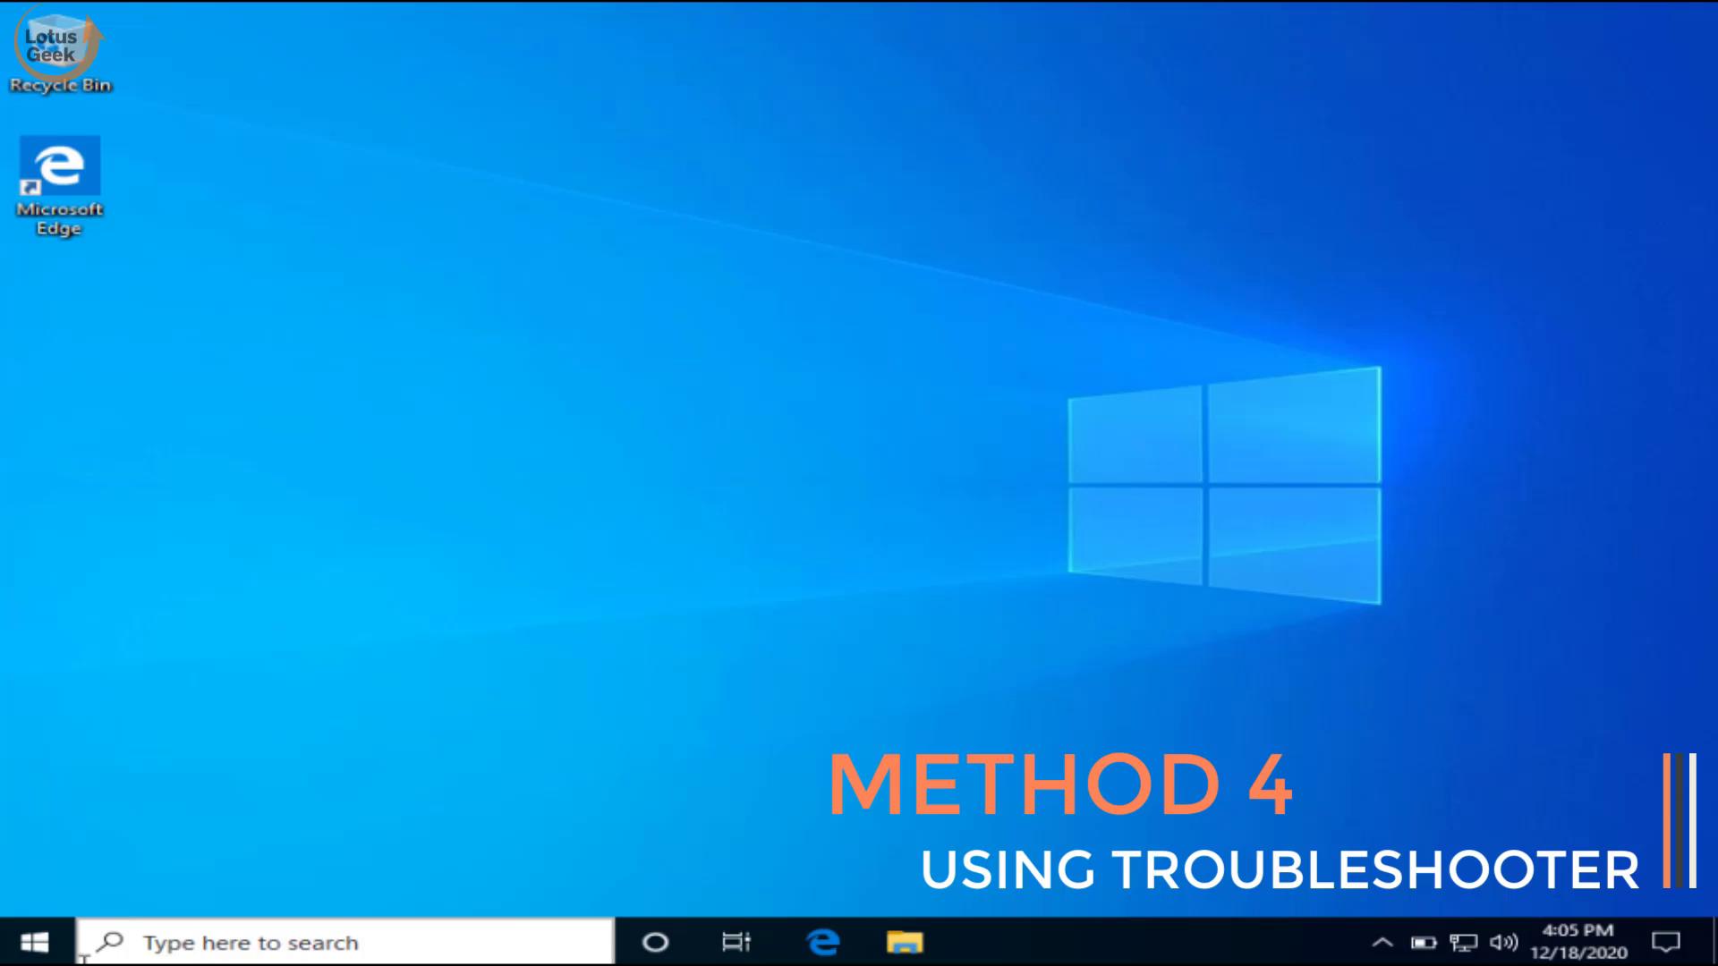
{"action": "left_click", "coordinate": [45, 953]}
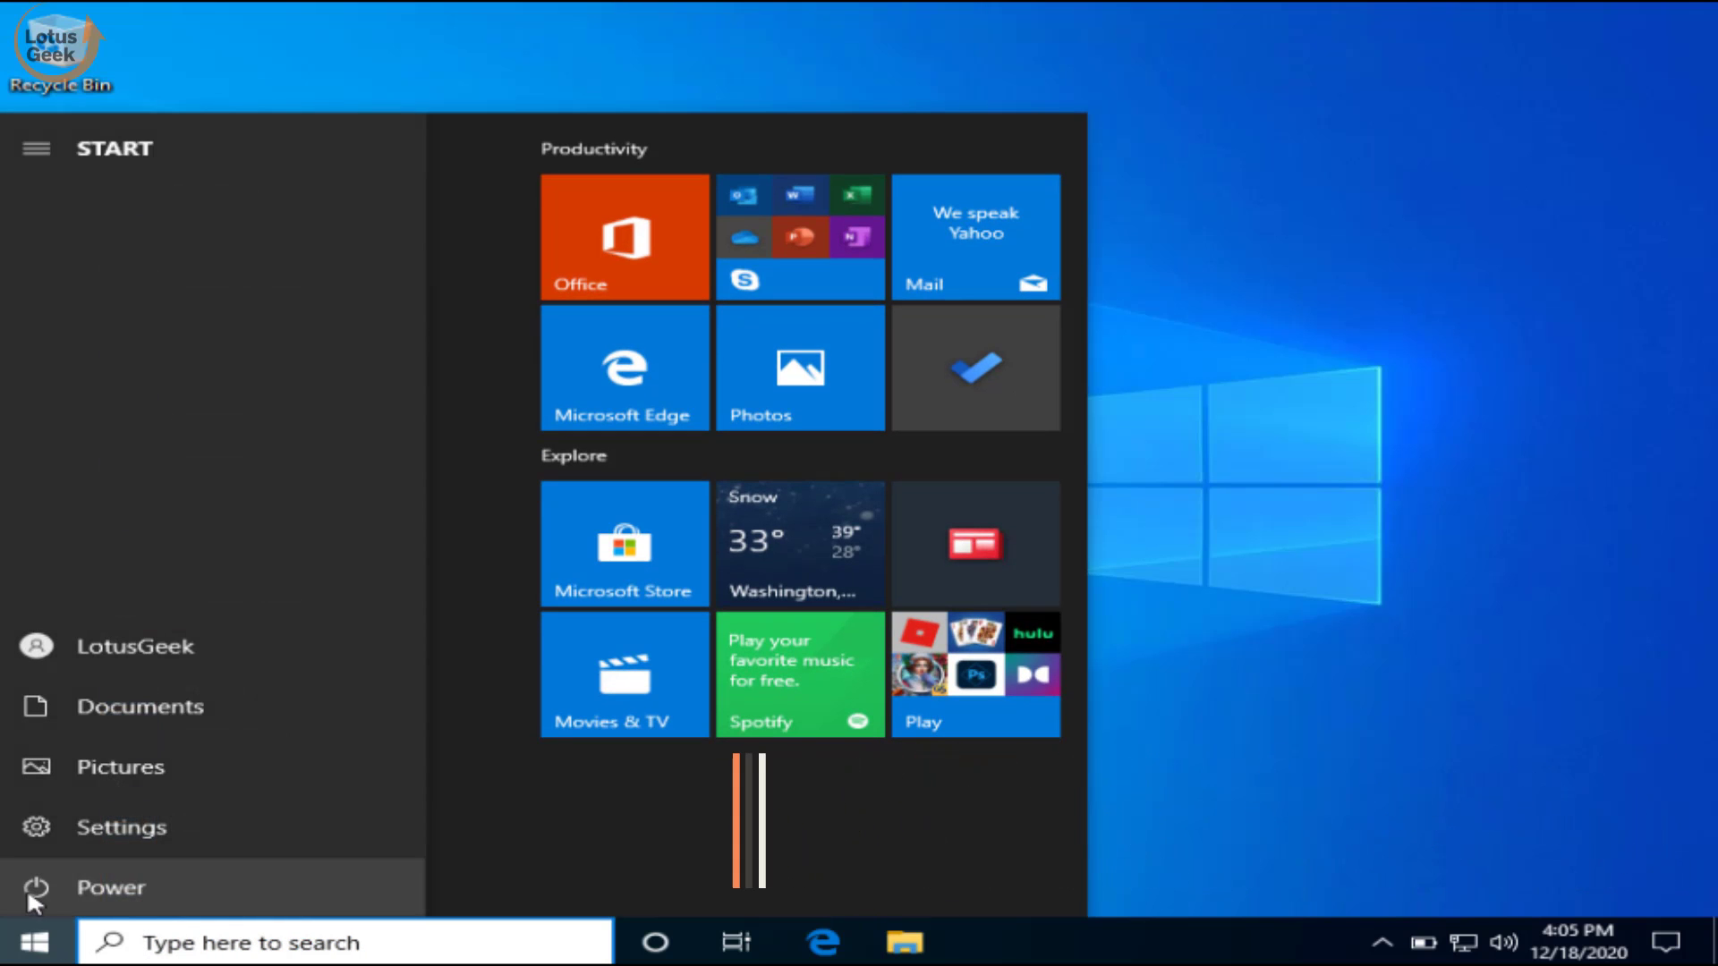
{"action": "left_click", "coordinate": [27, 888]}
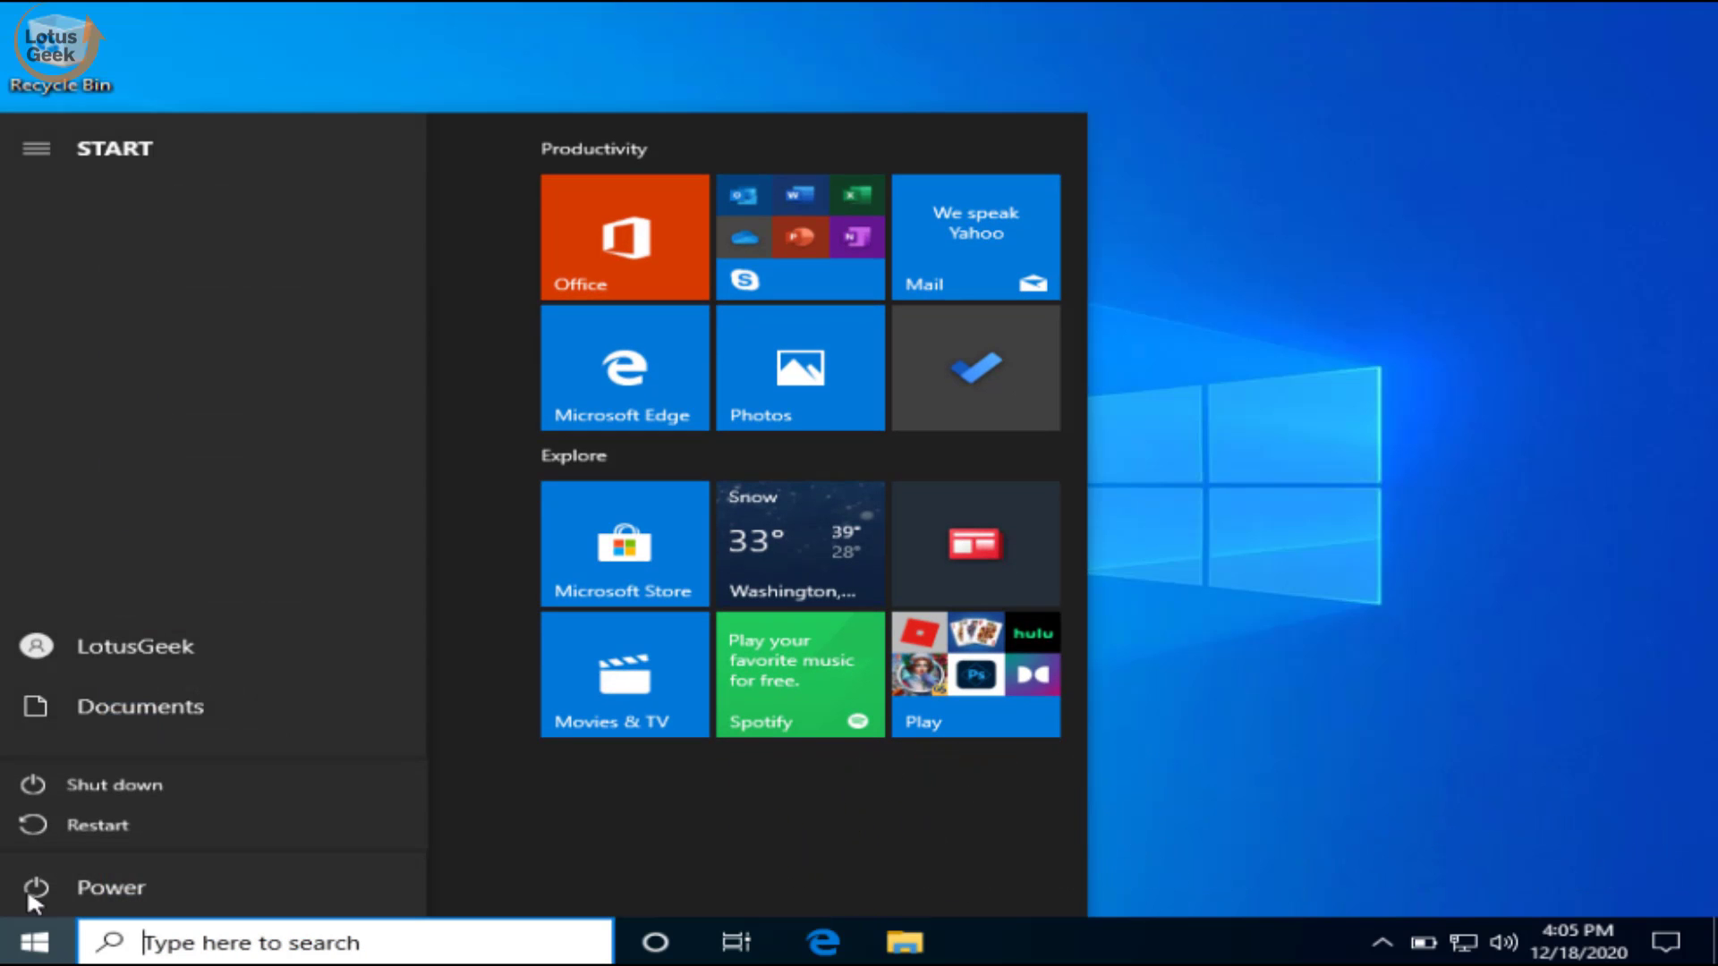
{"action": "left_click", "coordinate": [223, 826]}
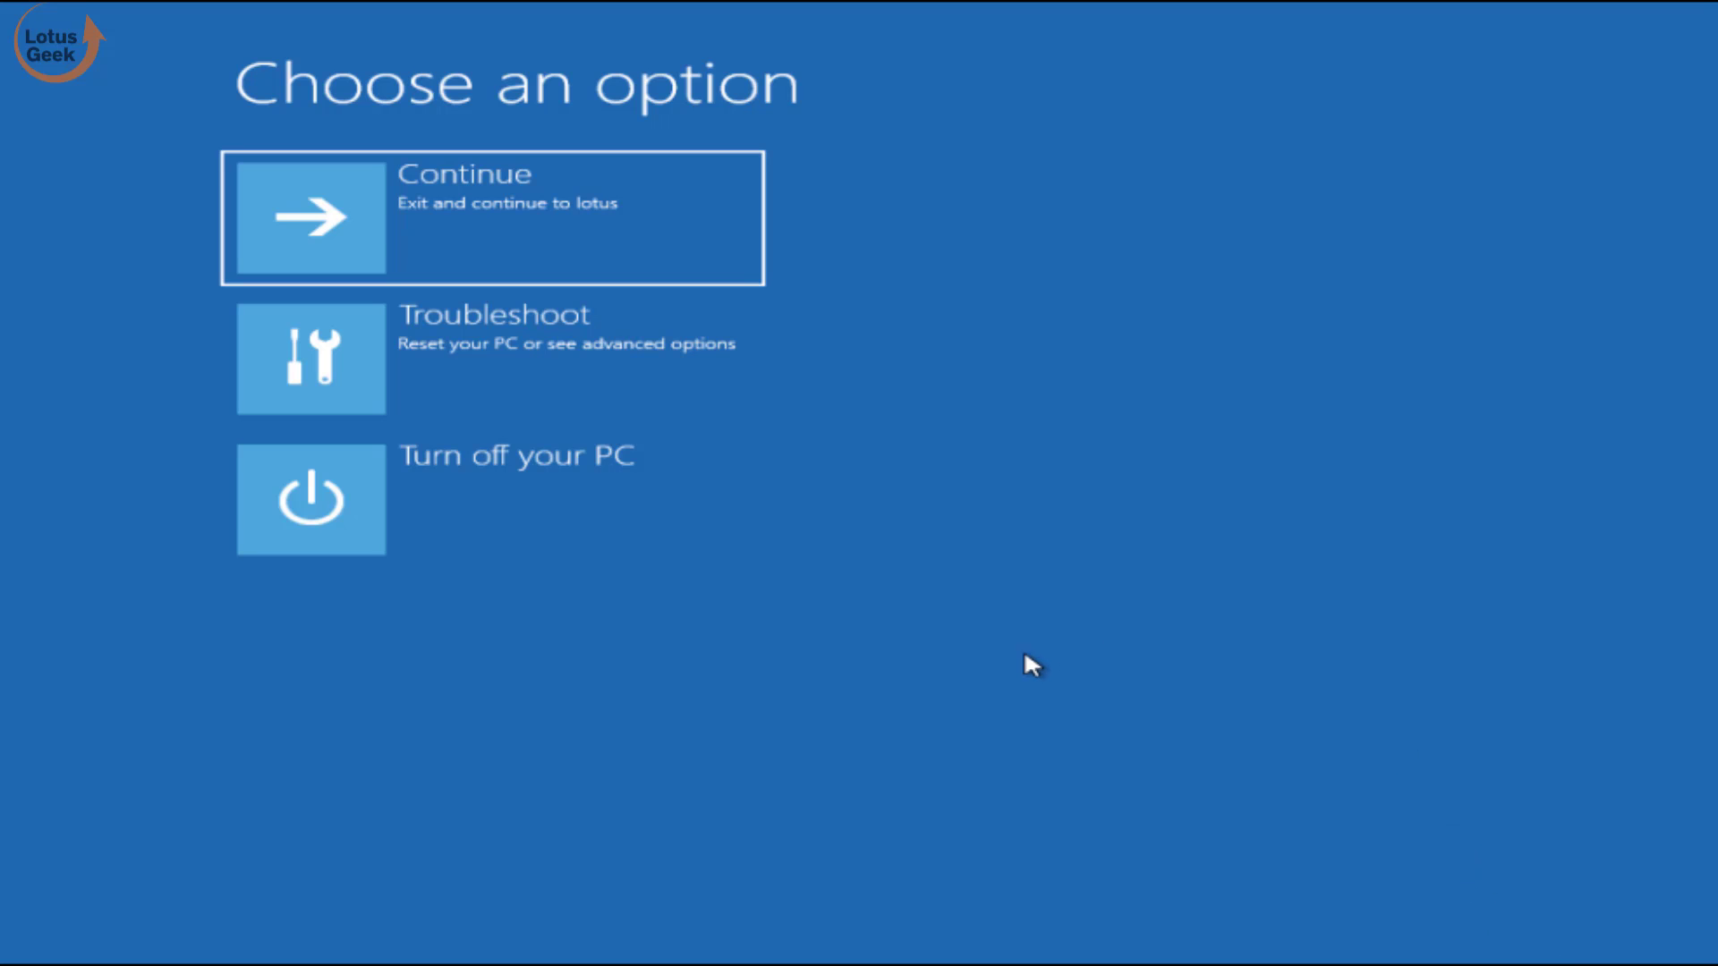
Step: Go to Troubleshoot > Advanced options on the recovery Choose an option screen
{"action": "left_click", "coordinate": [629, 342]}
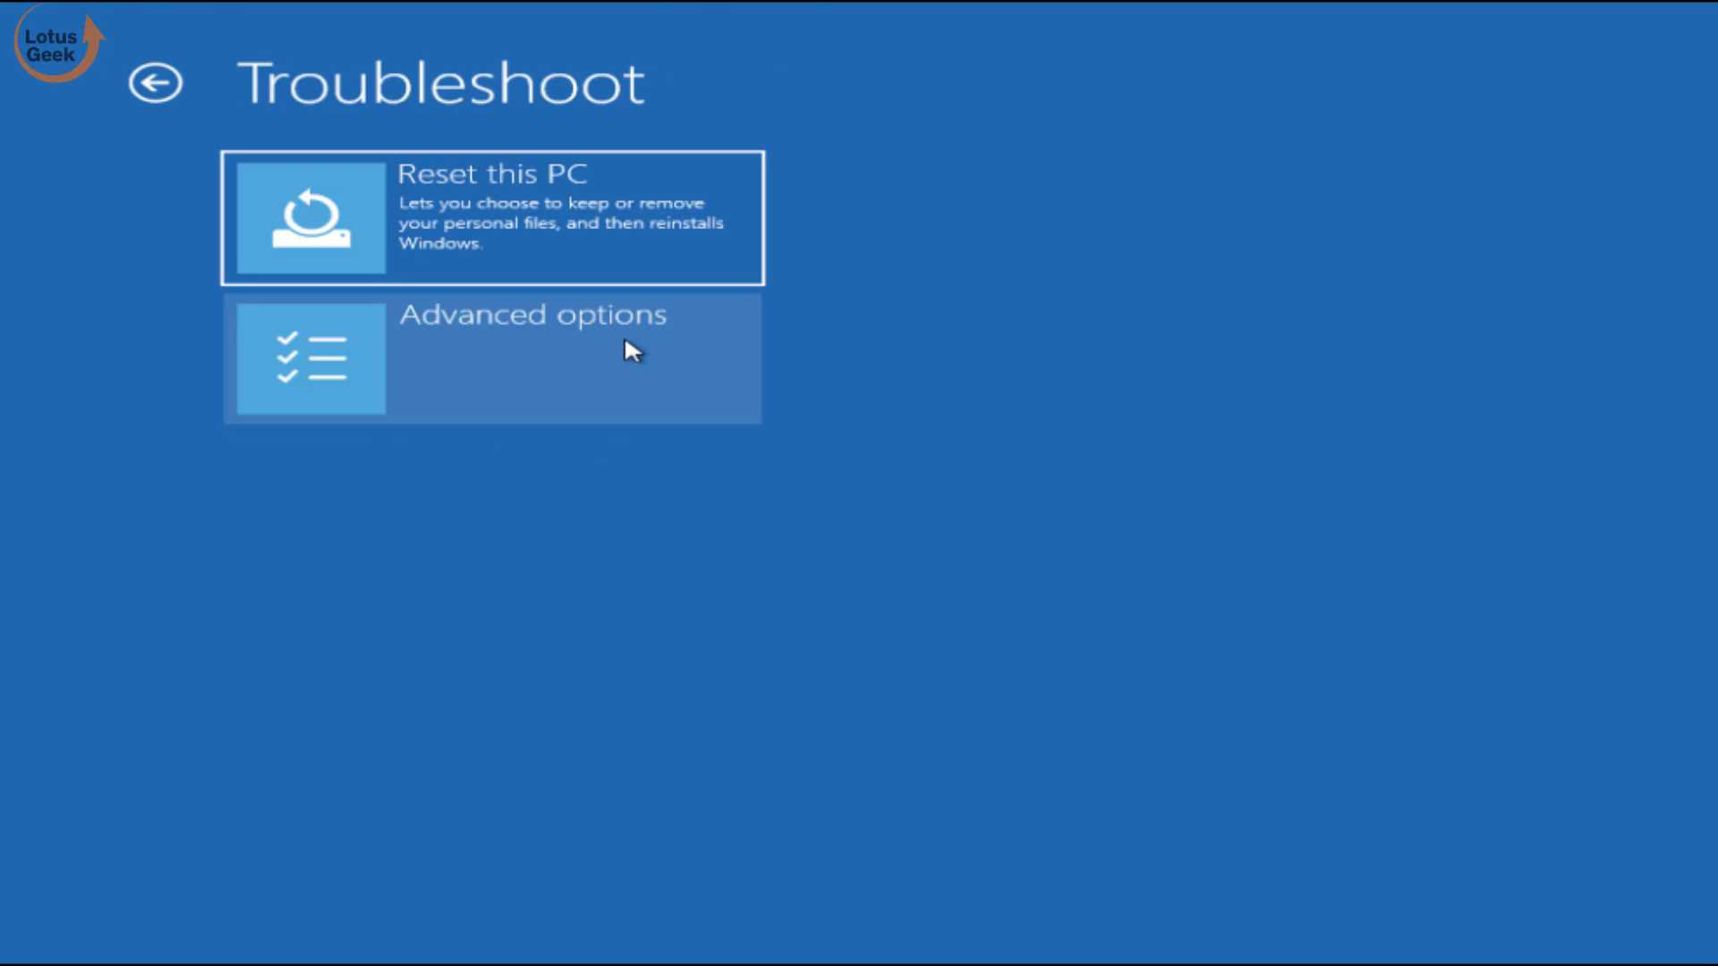
{"action": "left_click", "coordinate": [545, 344]}
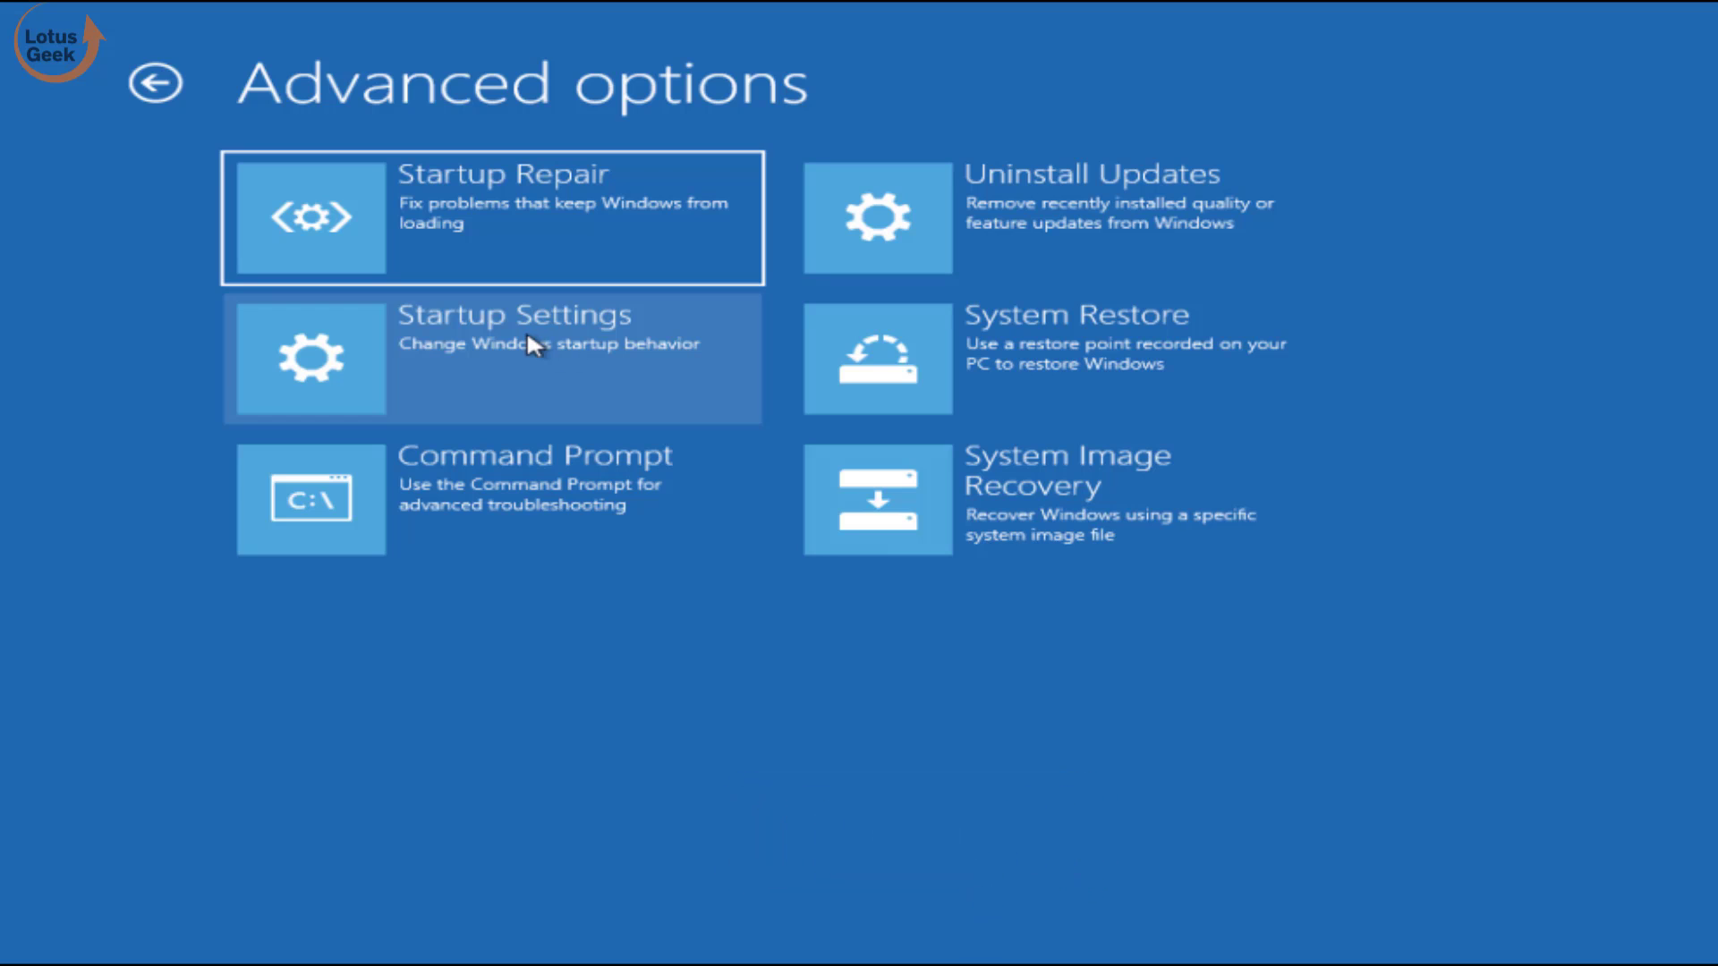
Step: Open Uninstall Updates in Advanced options to show the quality and feature update removal choices
{"action": "left_click", "coordinate": [1108, 227]}
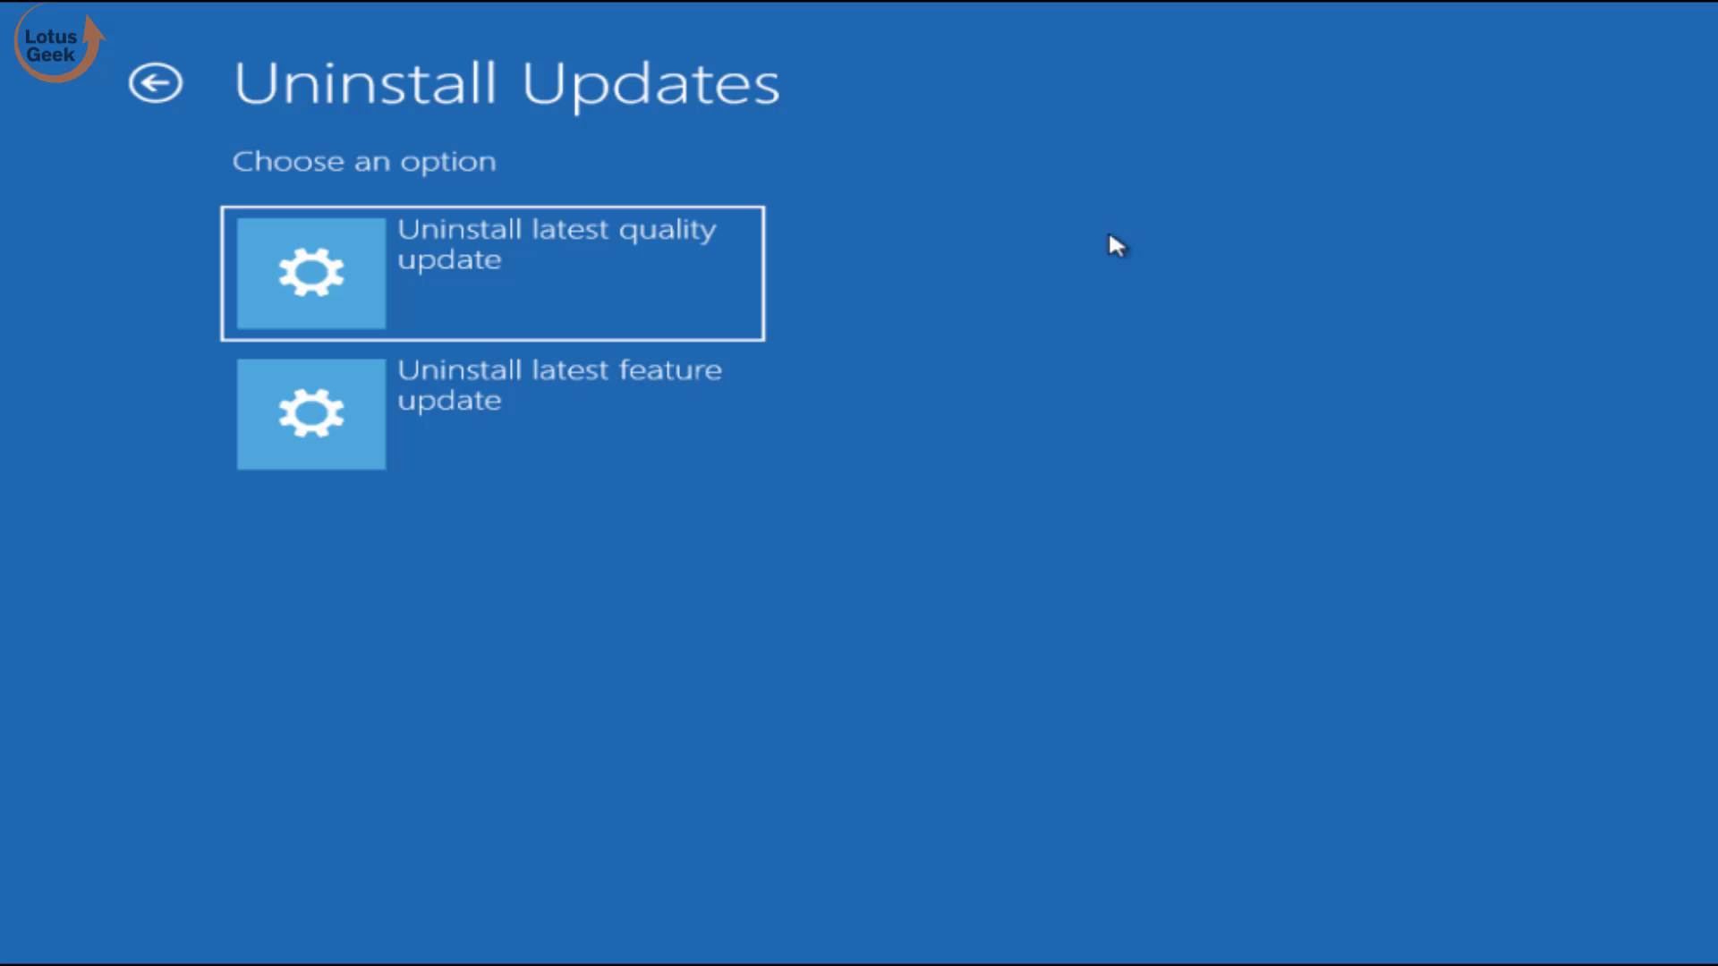